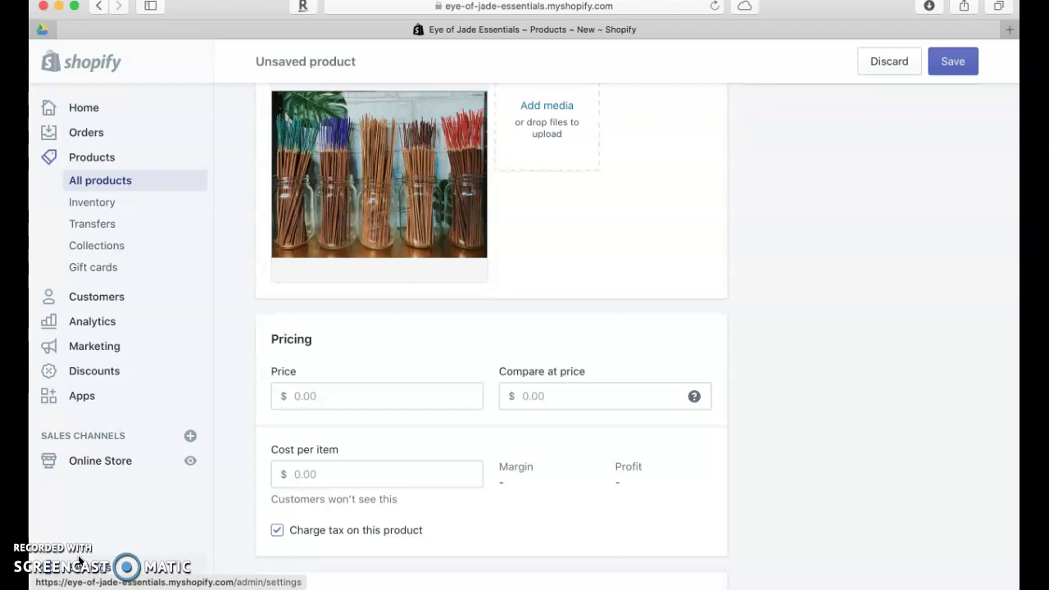
# Add empty lines below the image in the product description
pyautogui.scroll(6, 54, 488)
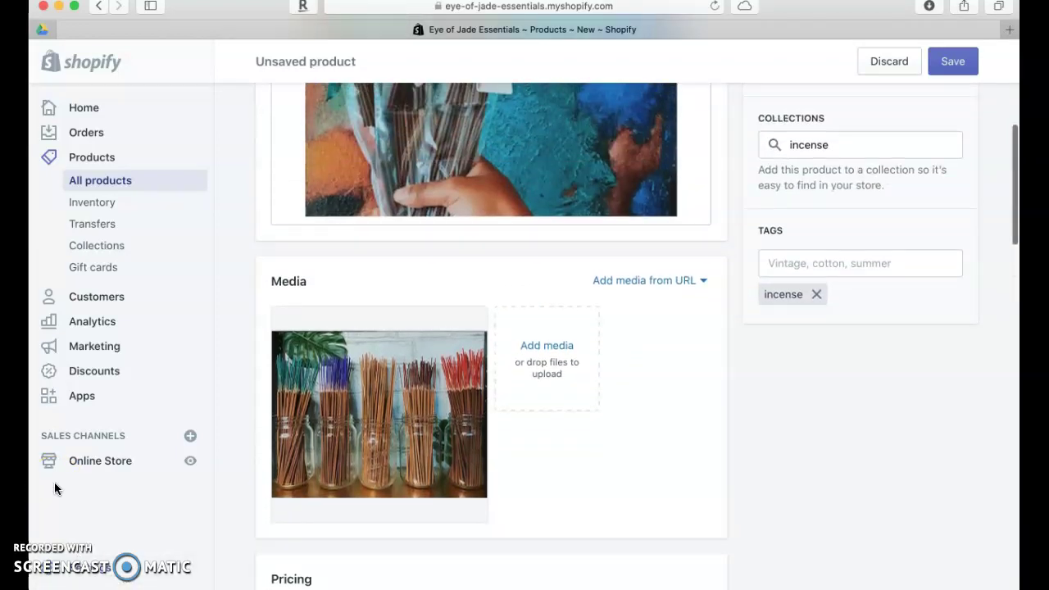
pyautogui.scroll(2, 54, 488)
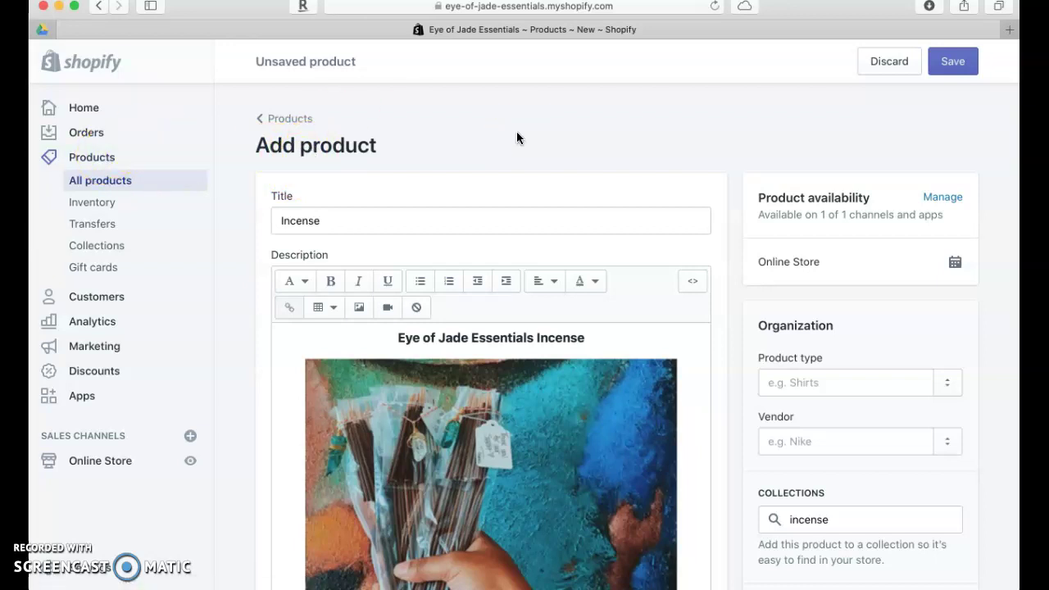
pyautogui.scroll(-2, 516, 137)
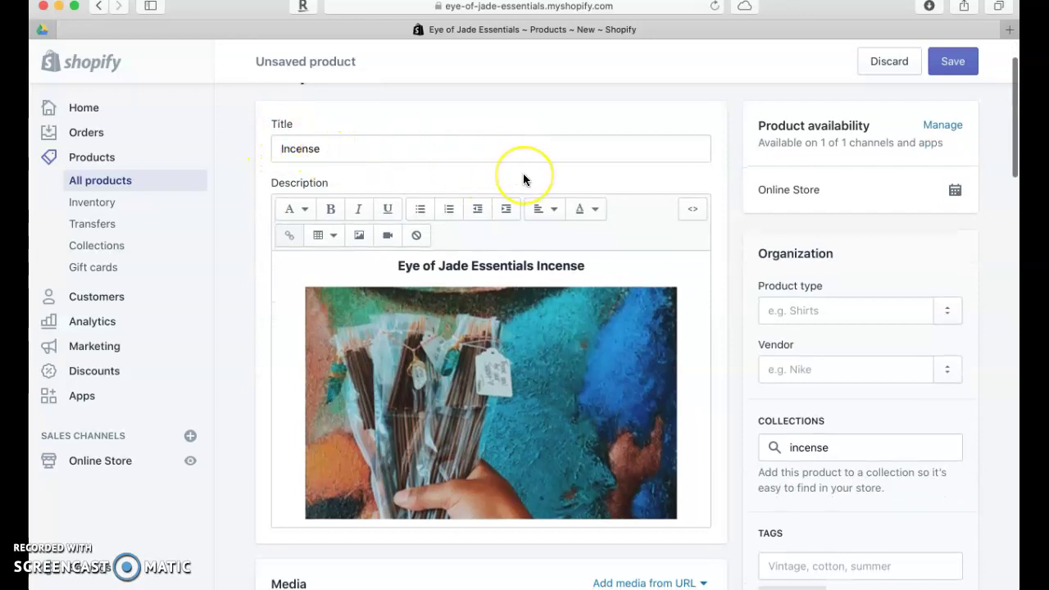
pyautogui.scroll(-3, 522, 173)
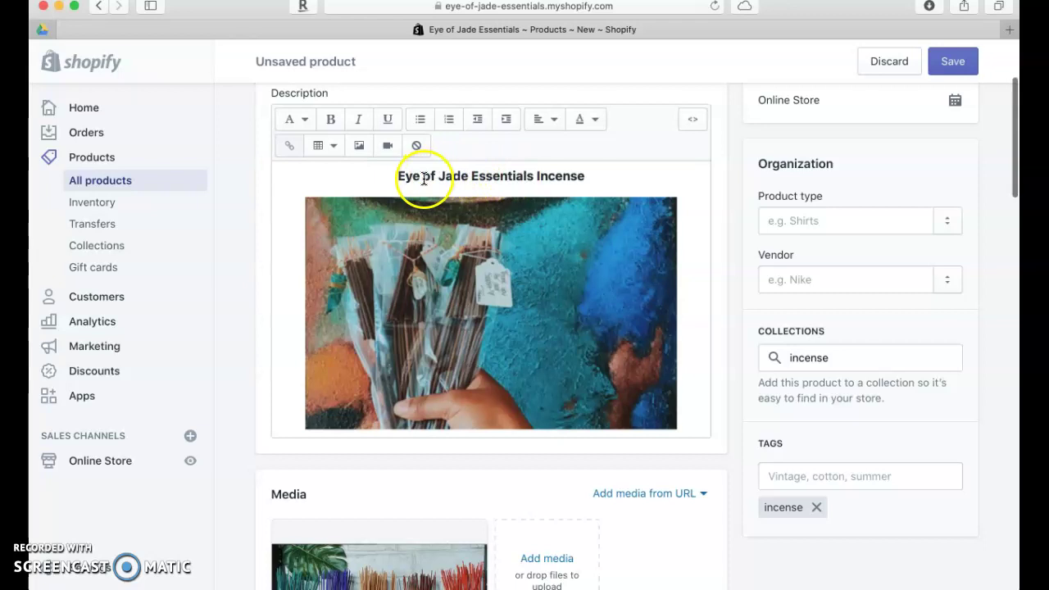
pyautogui.scroll(-1, 442, 172)
pyautogui.scroll(-2, 475, 259)
pyautogui.scroll(2, 470, 256)
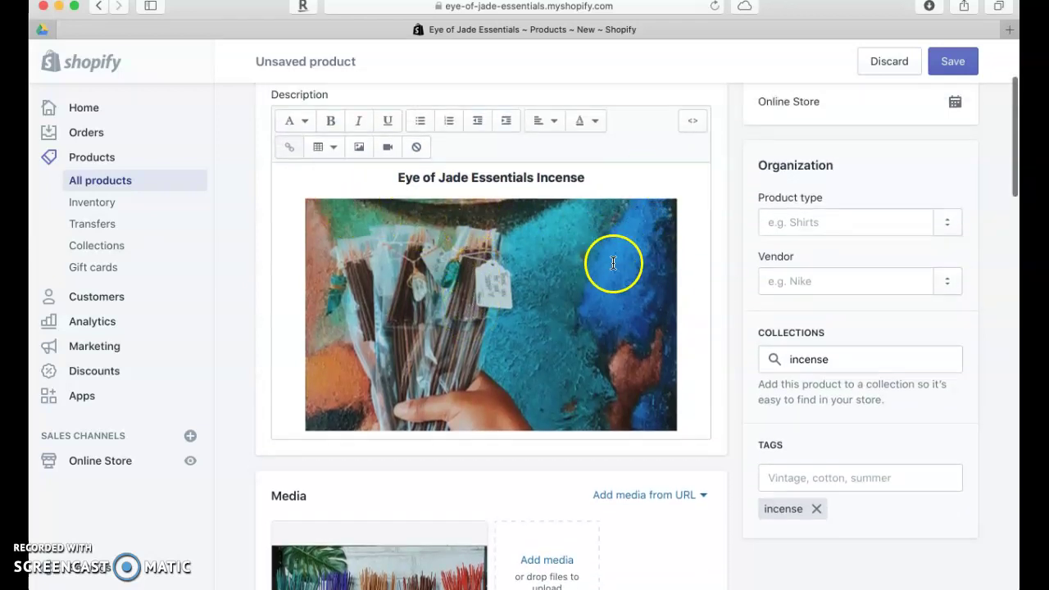
pyautogui.click(670, 290)
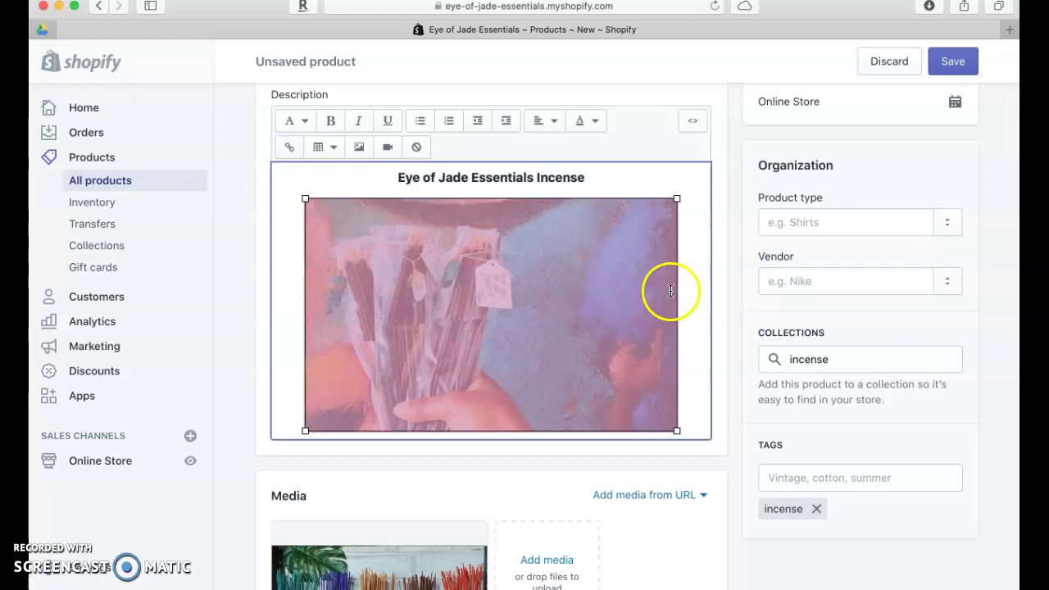
pyautogui.click(693, 335)
pyautogui.press('Return')
pyautogui.press('Return')
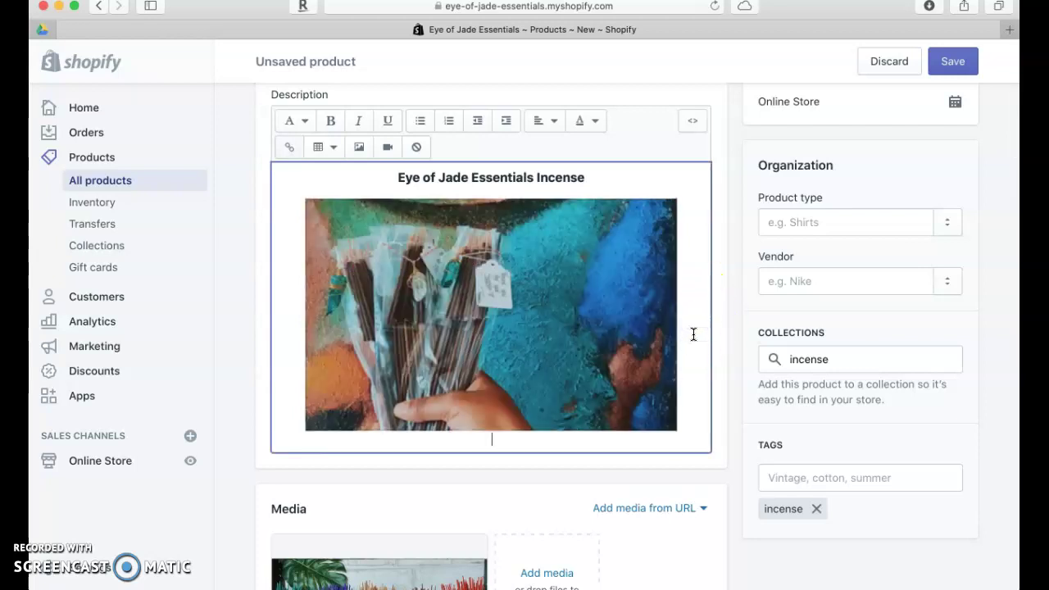
# Left-align the new line below the image for 'Product description goes here.'
pyautogui.click(636, 294)
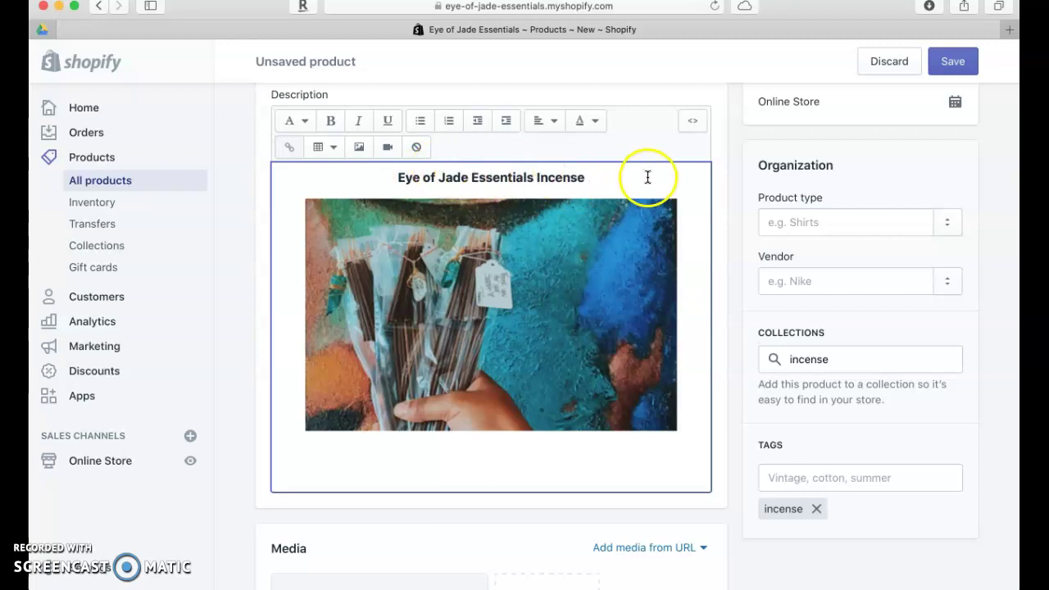
pyautogui.click(338, 339)
pyautogui.click(398, 459)
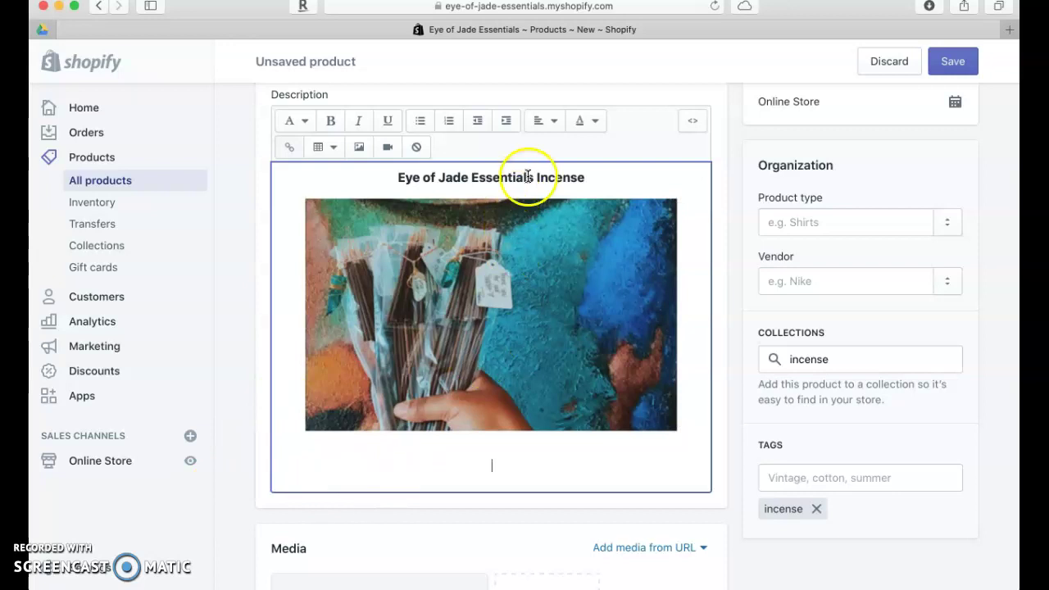
pyautogui.click(549, 121)
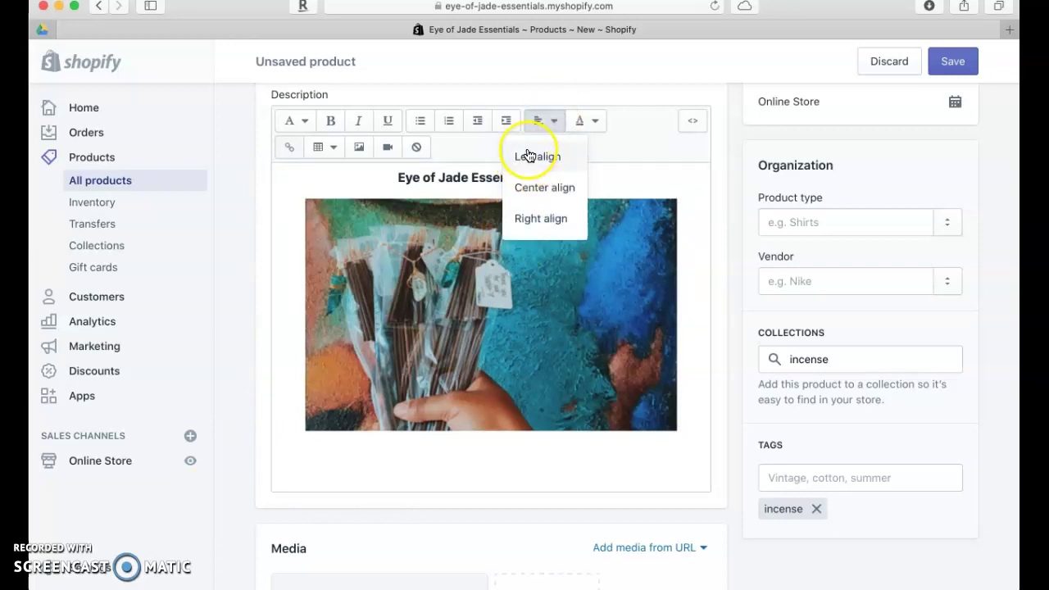
pyautogui.click(528, 156)
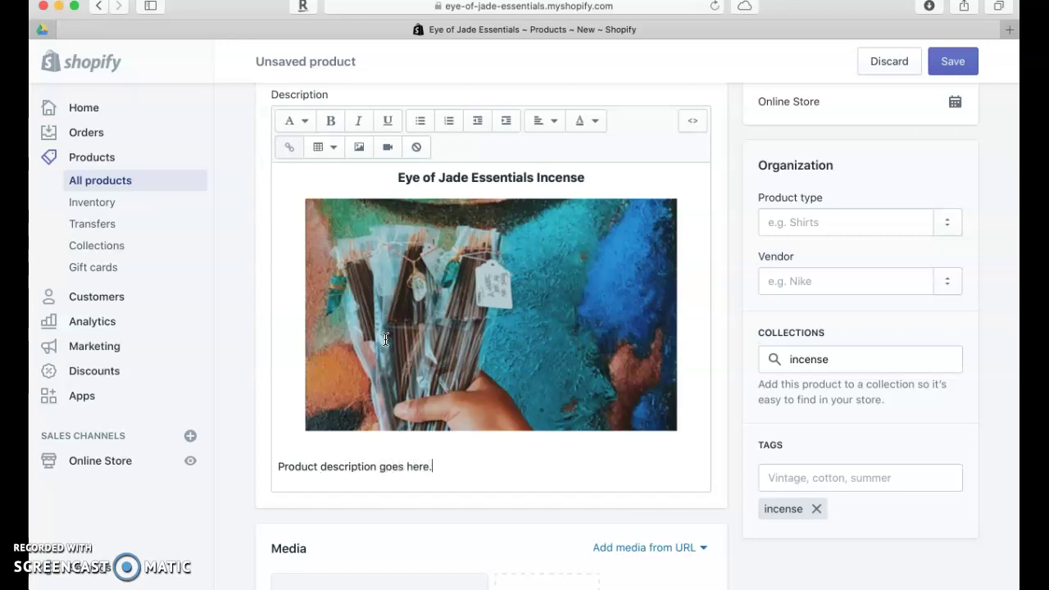
pyautogui.click(429, 253)
pyautogui.scroll(1, 428, 253)
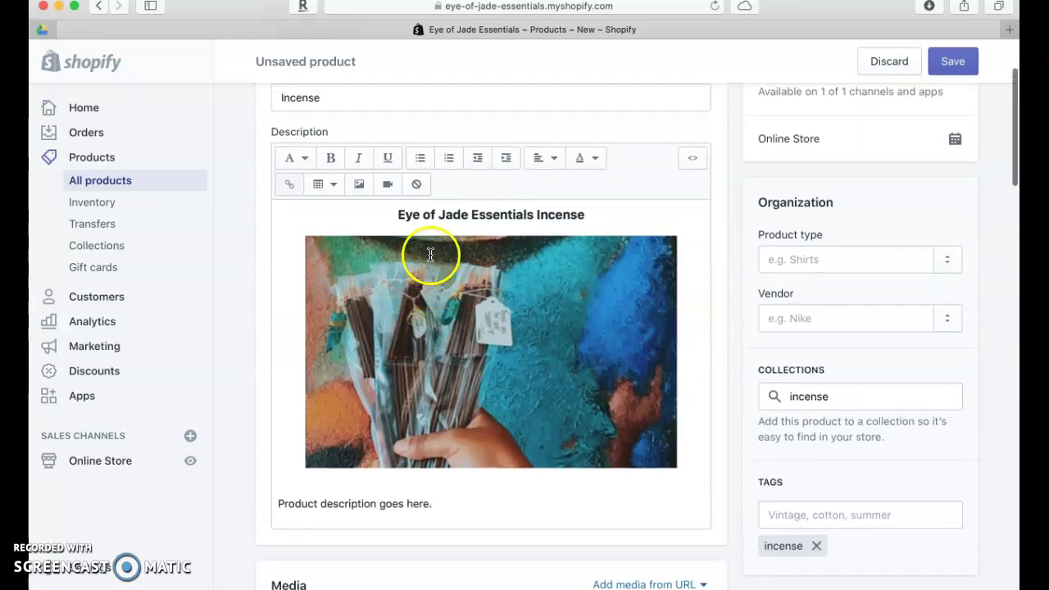
pyautogui.click(426, 213)
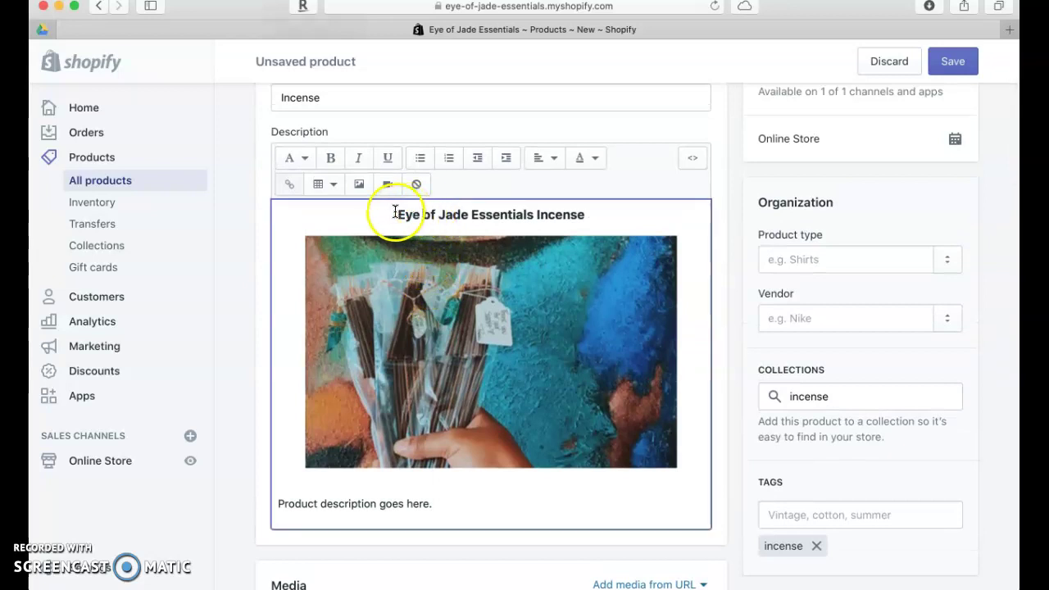
pyautogui.click(298, 157)
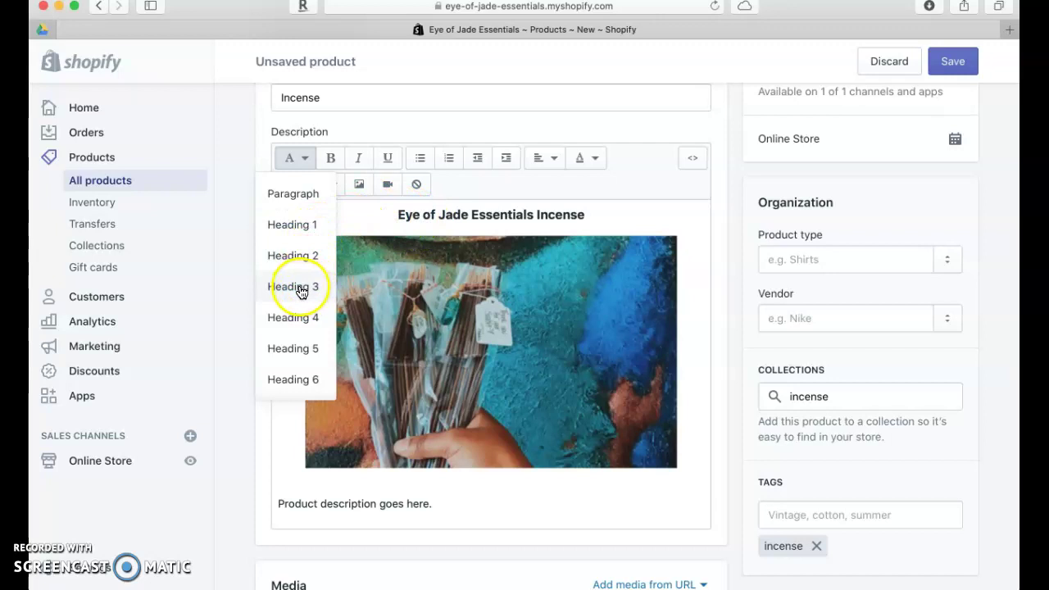
pyautogui.click(471, 214)
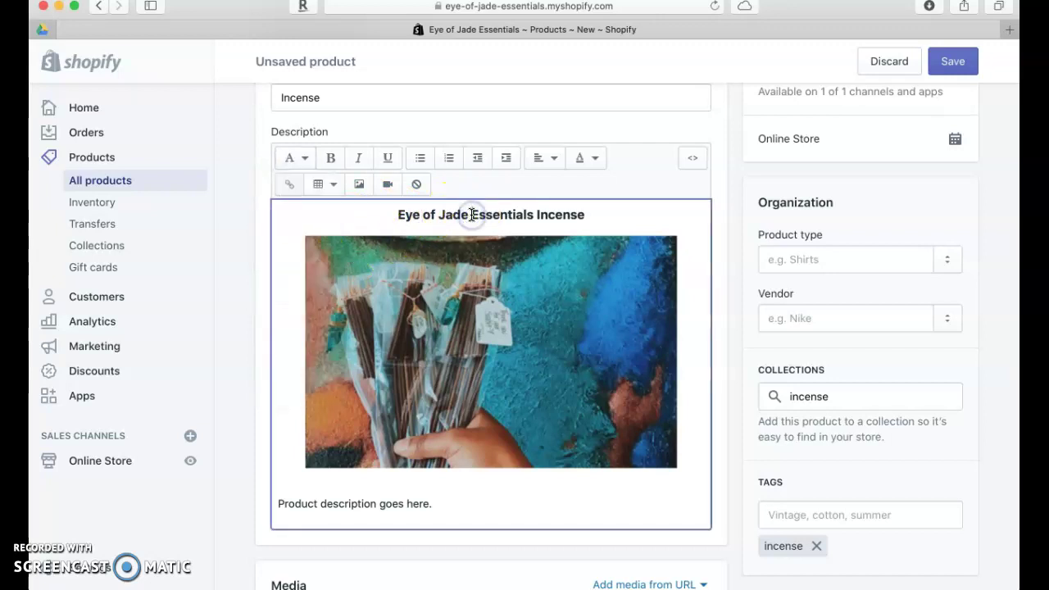
pyautogui.scroll(-2, 497, 445)
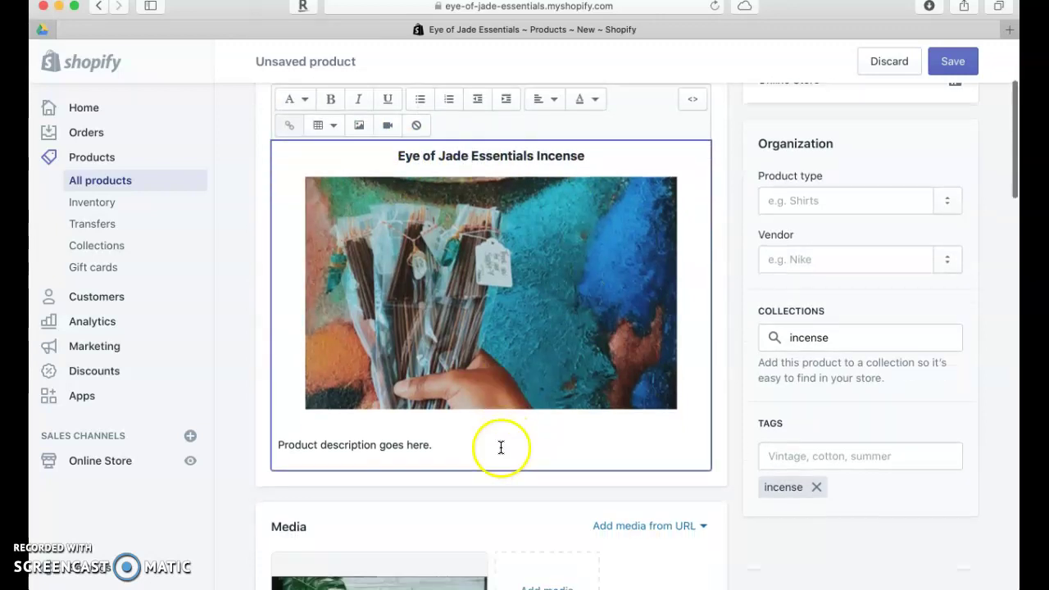
pyautogui.click(372, 445)
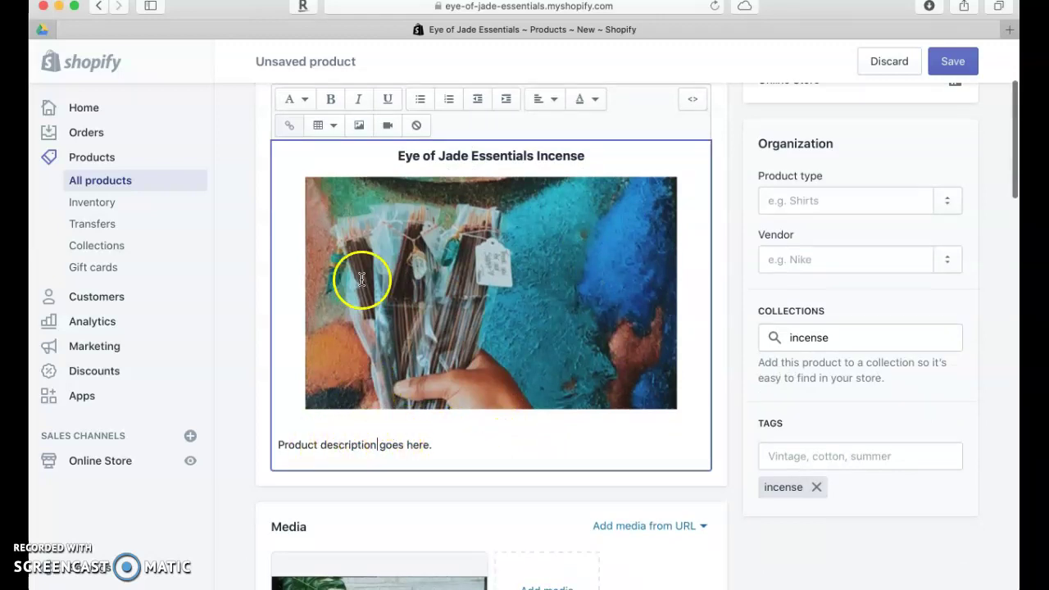
pyautogui.click(303, 96)
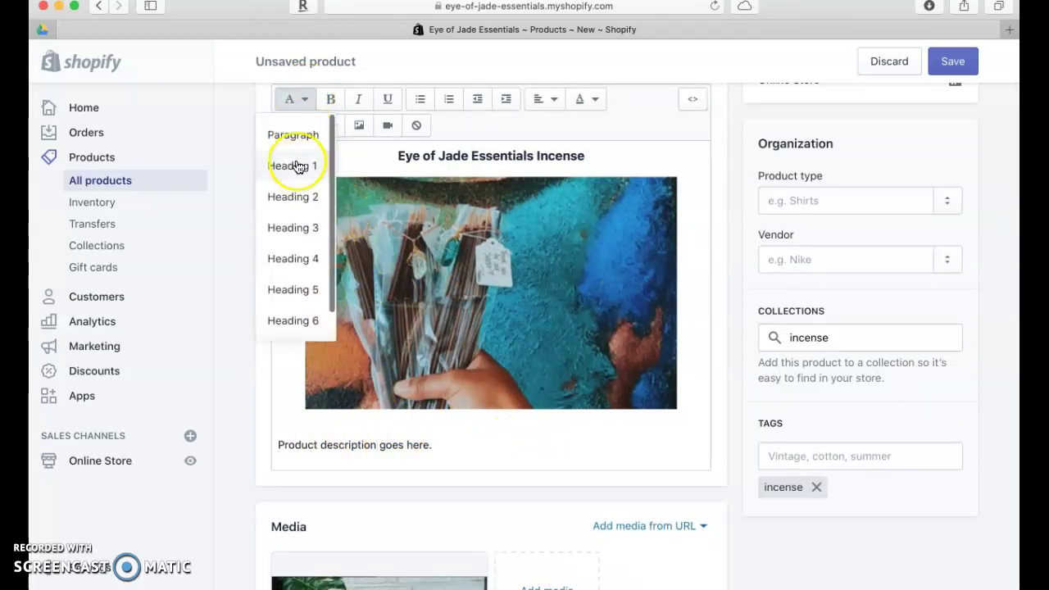
pyautogui.click(580, 455)
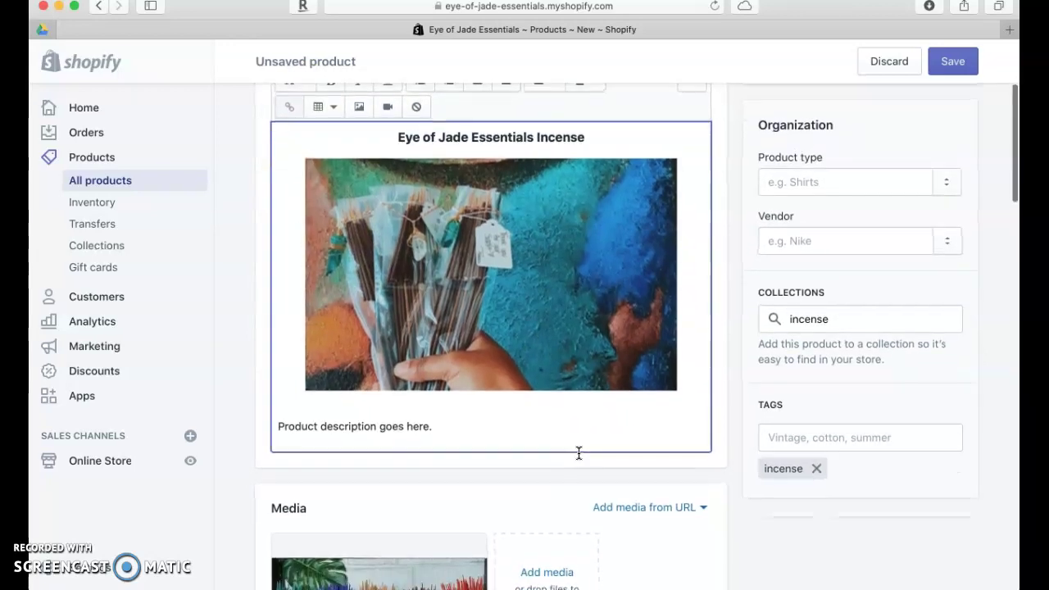
pyautogui.scroll(-5, 579, 453)
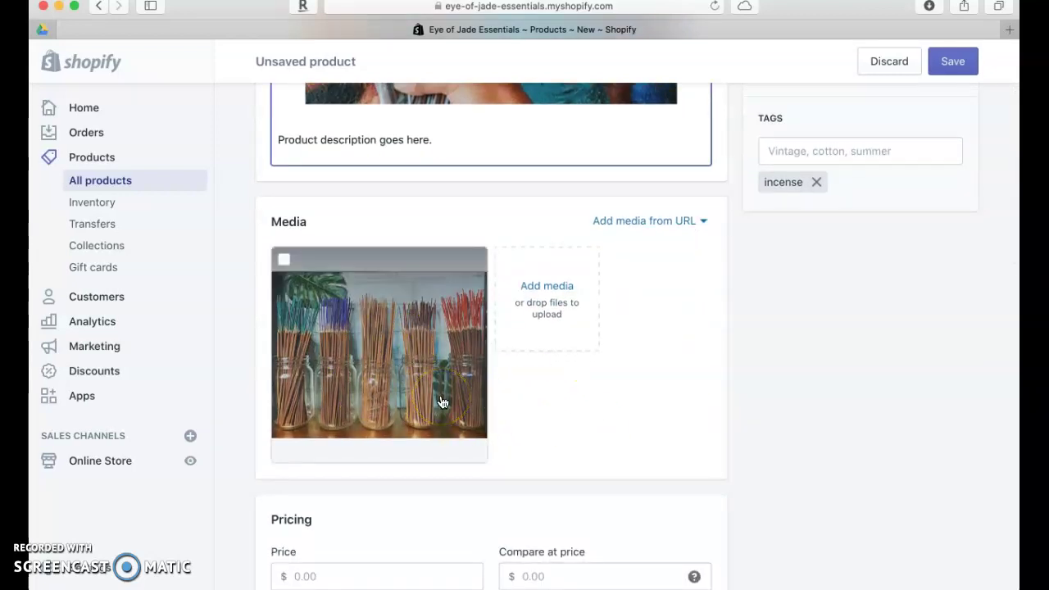
pyautogui.click(523, 401)
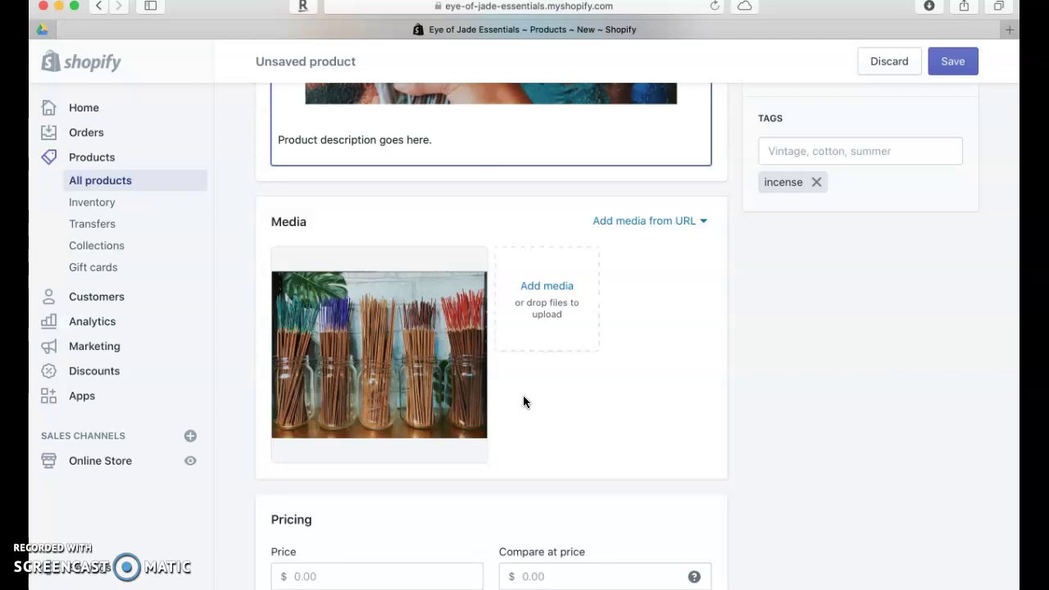
pyautogui.click(541, 305)
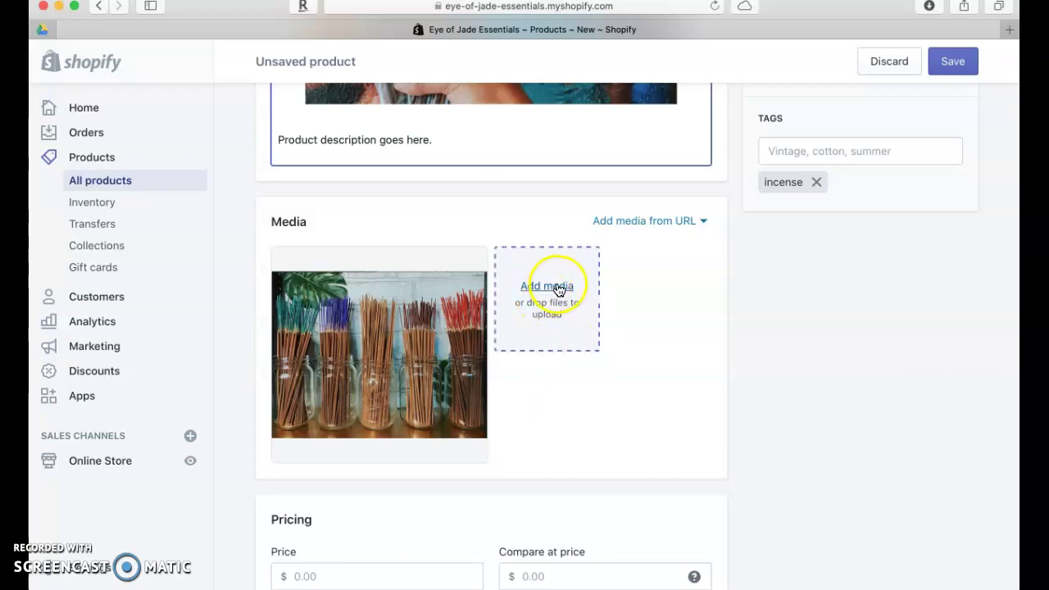
# Upload 'Screen Shot 2020-08-31 at 1.10.43 PM' (incense beside a Buddha head) as the second product image
pyautogui.click(558, 288)
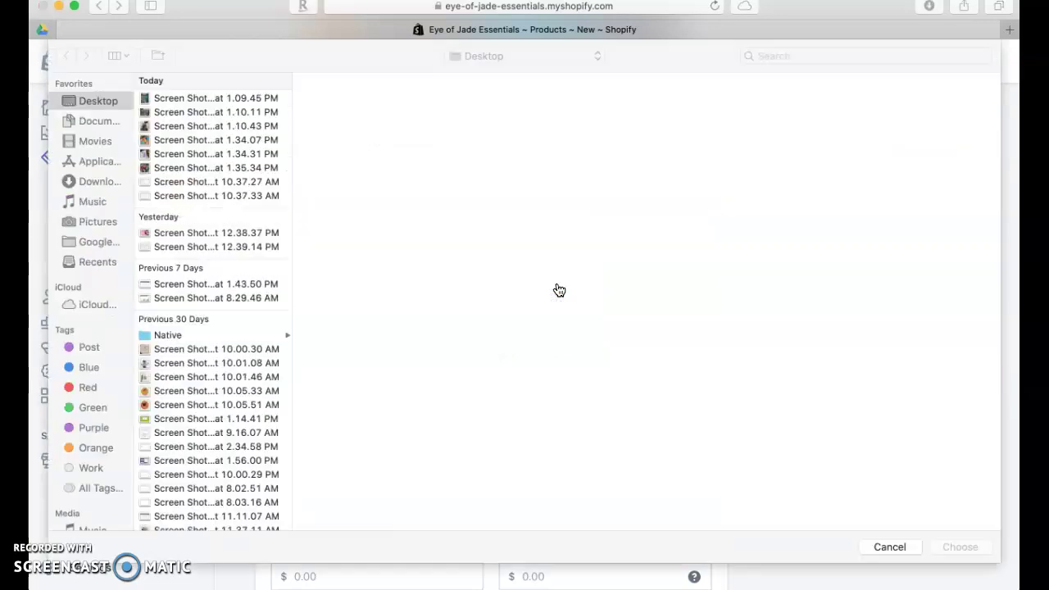
pyautogui.click(167, 127)
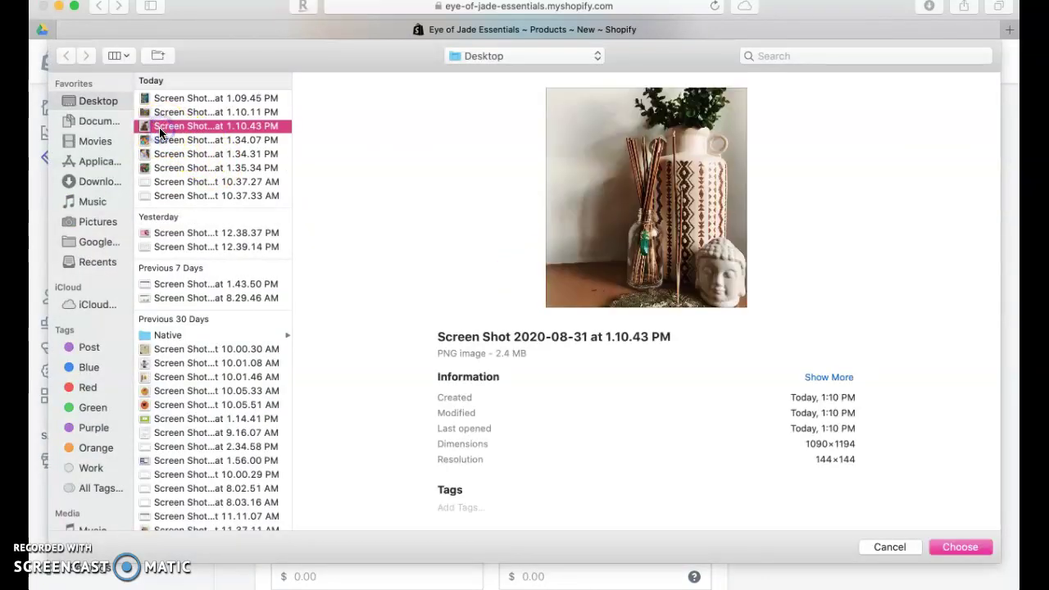
pyautogui.click(943, 550)
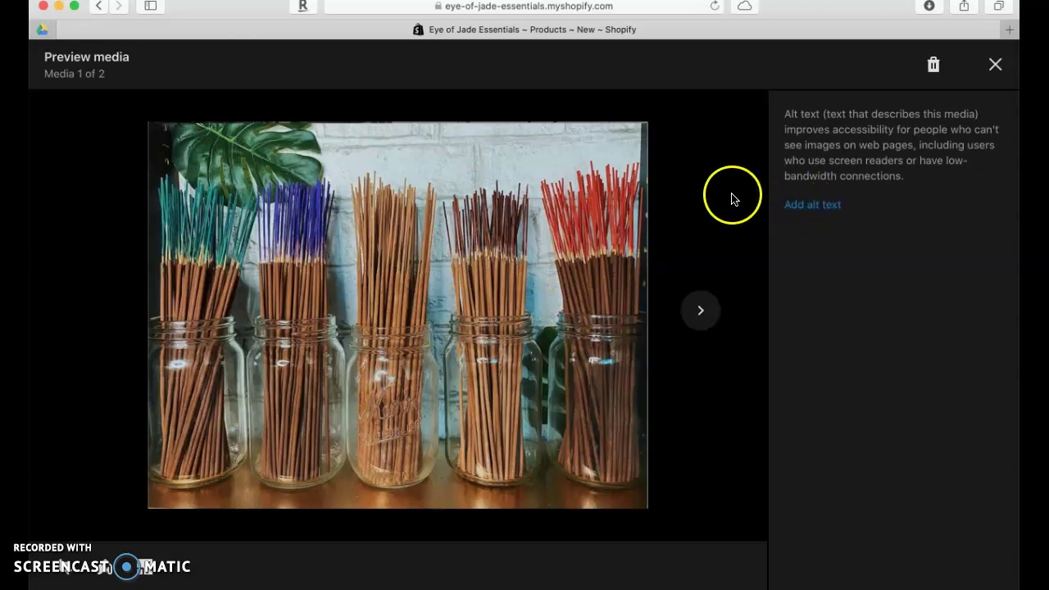
# Dismiss the system notification and close the open image preview
pyautogui.moveTo(527, 398)
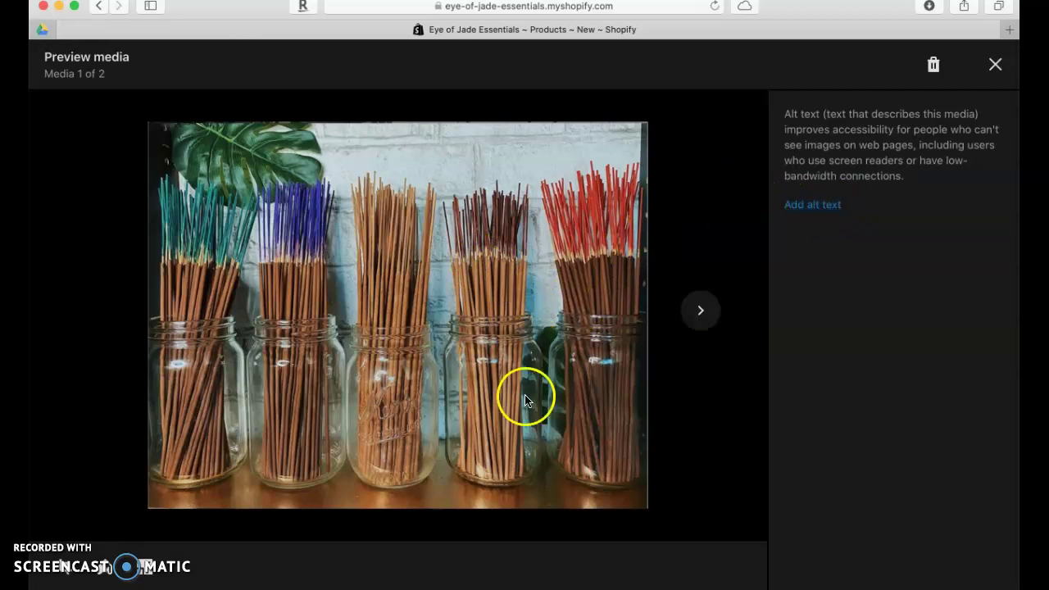
pyautogui.click(148, 566)
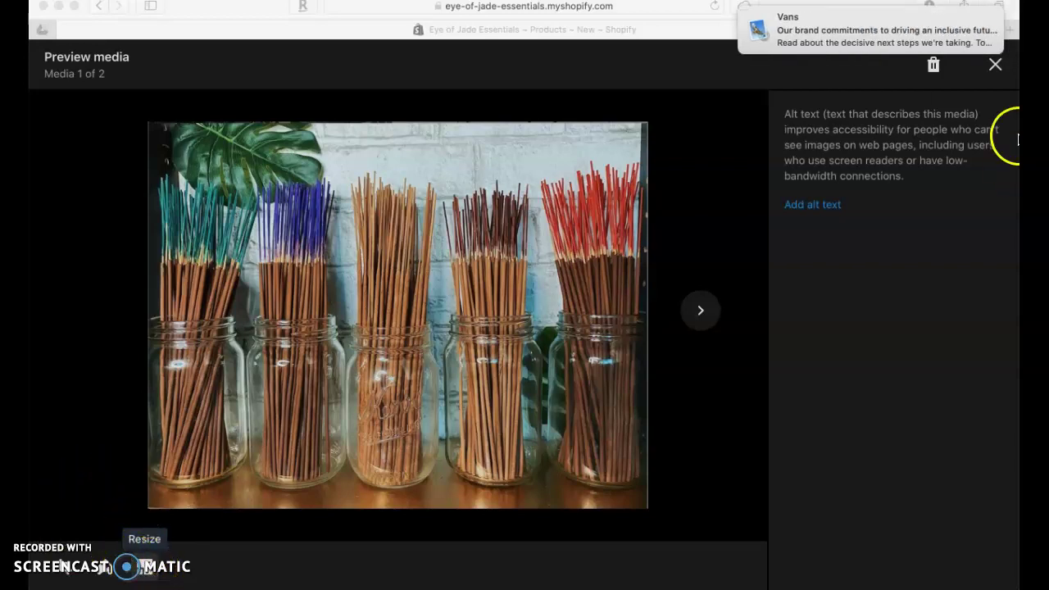
pyautogui.click(982, 24)
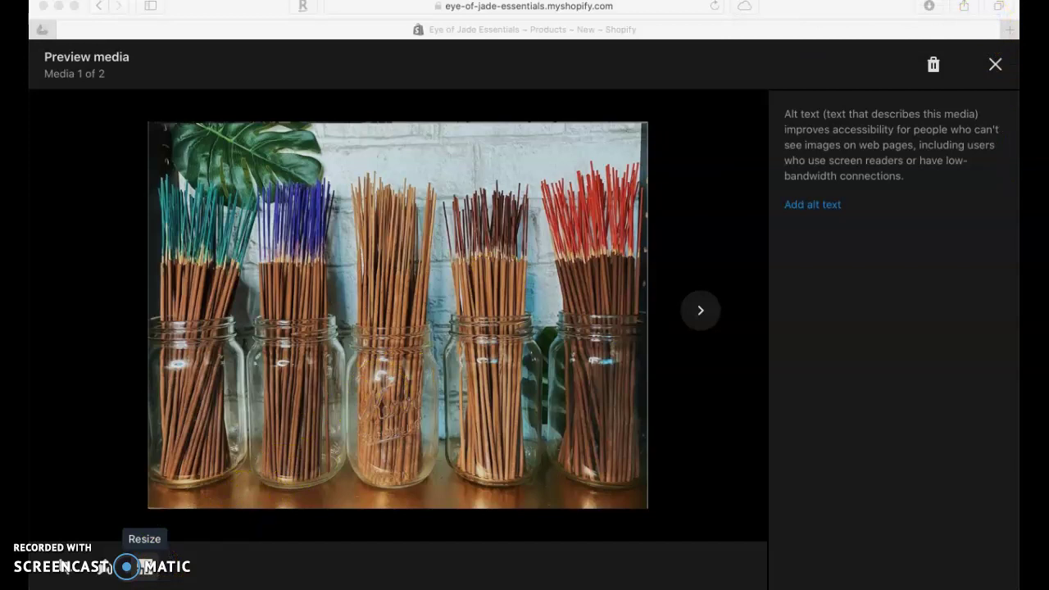
pyautogui.moveTo(174, 584)
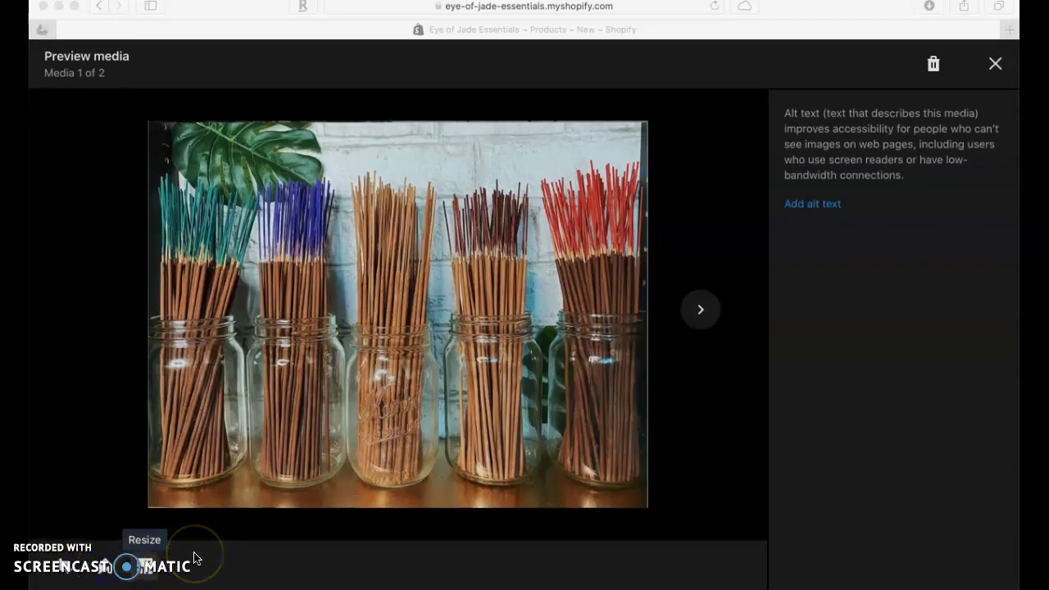
pyautogui.click(997, 65)
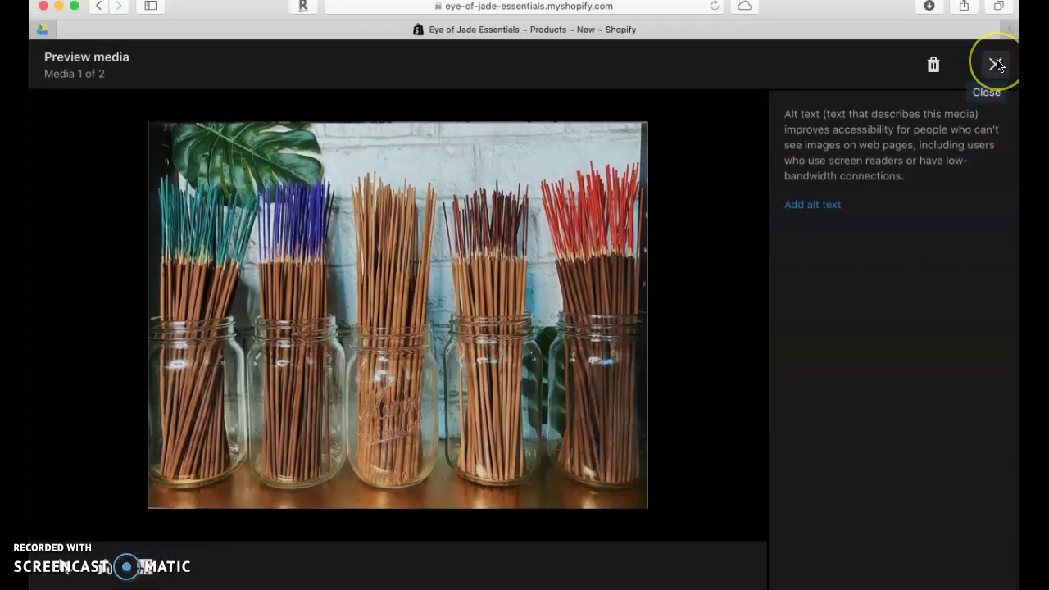
pyautogui.click(997, 65)
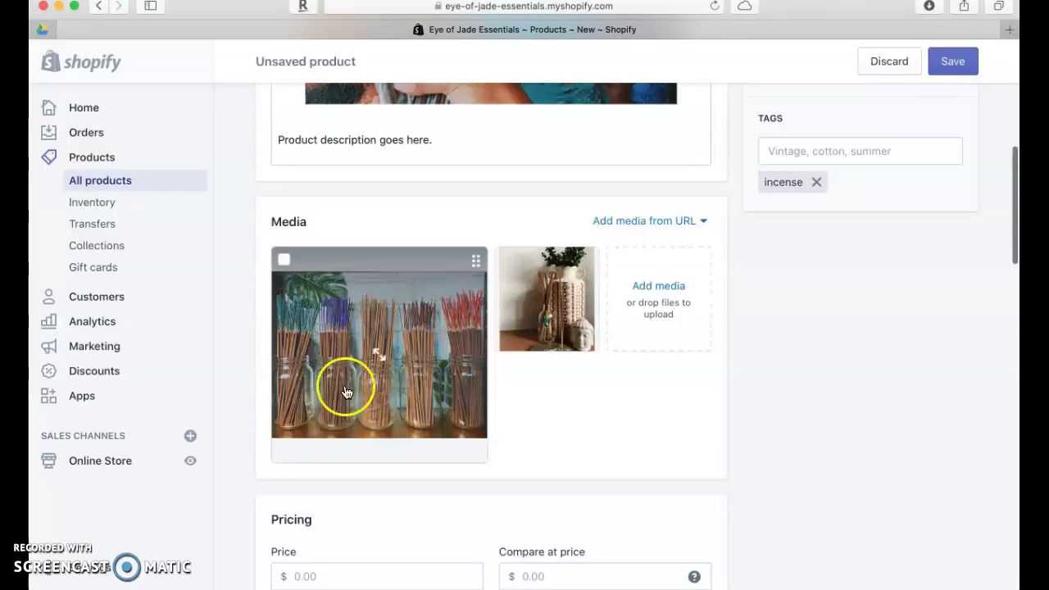
# View the first product image full size, then close its preview
pyautogui.click(480, 263)
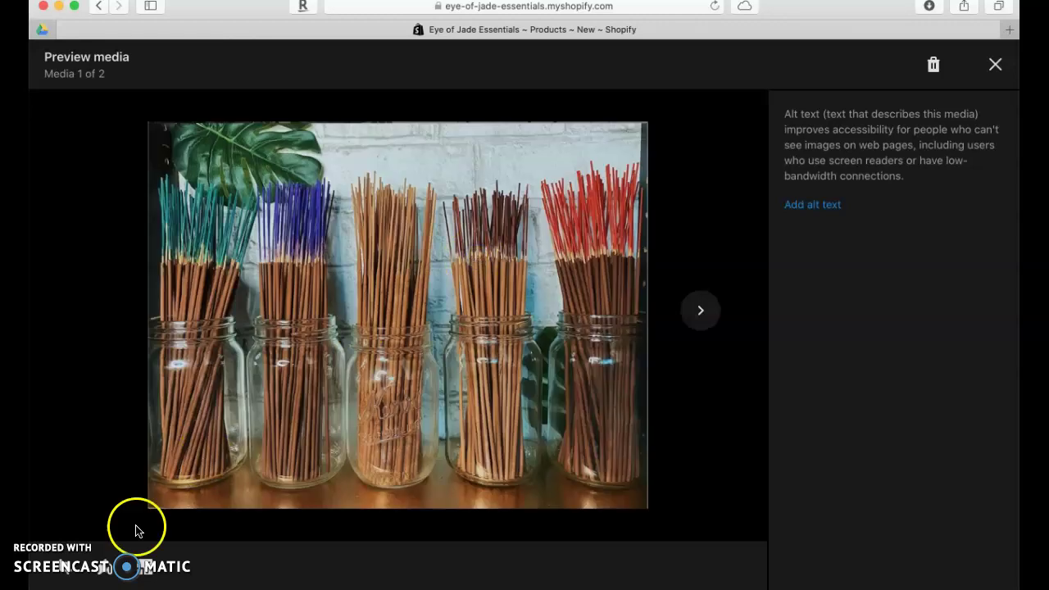
pyautogui.click(147, 567)
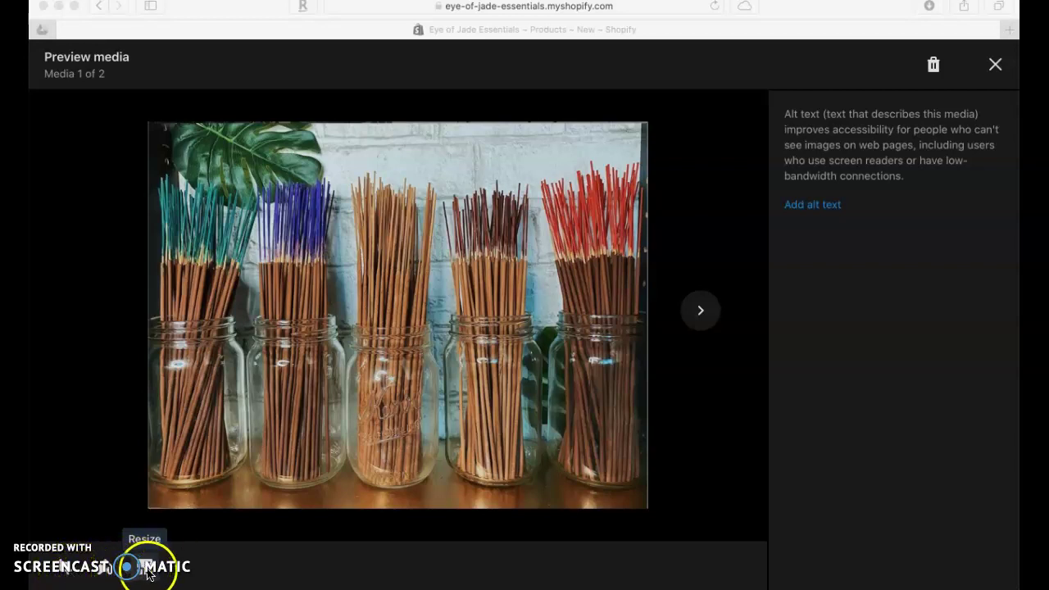
pyautogui.click(148, 538)
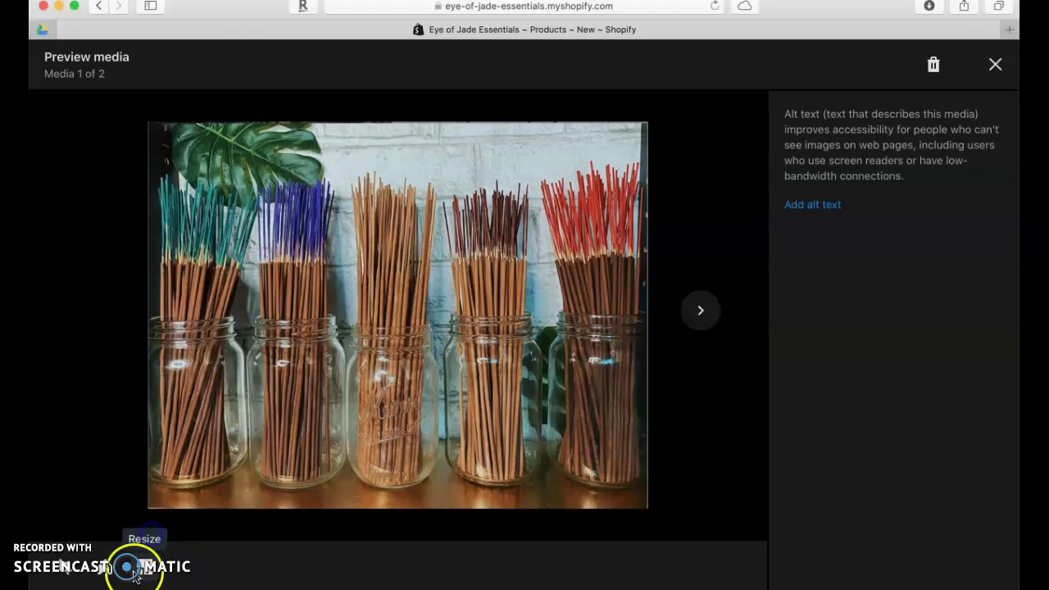
pyautogui.moveTo(601, 412)
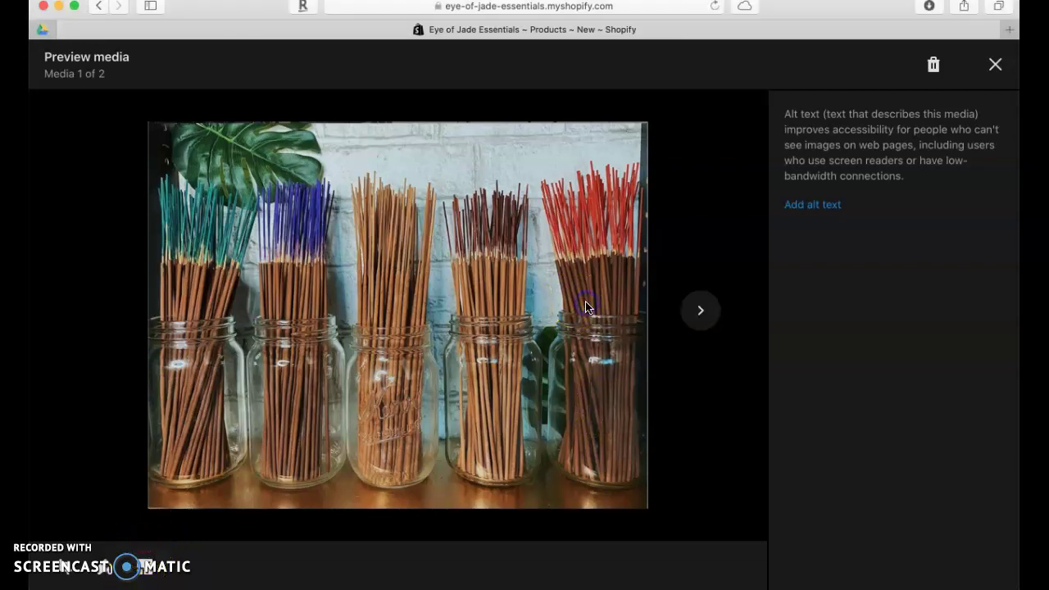
pyautogui.click(149, 571)
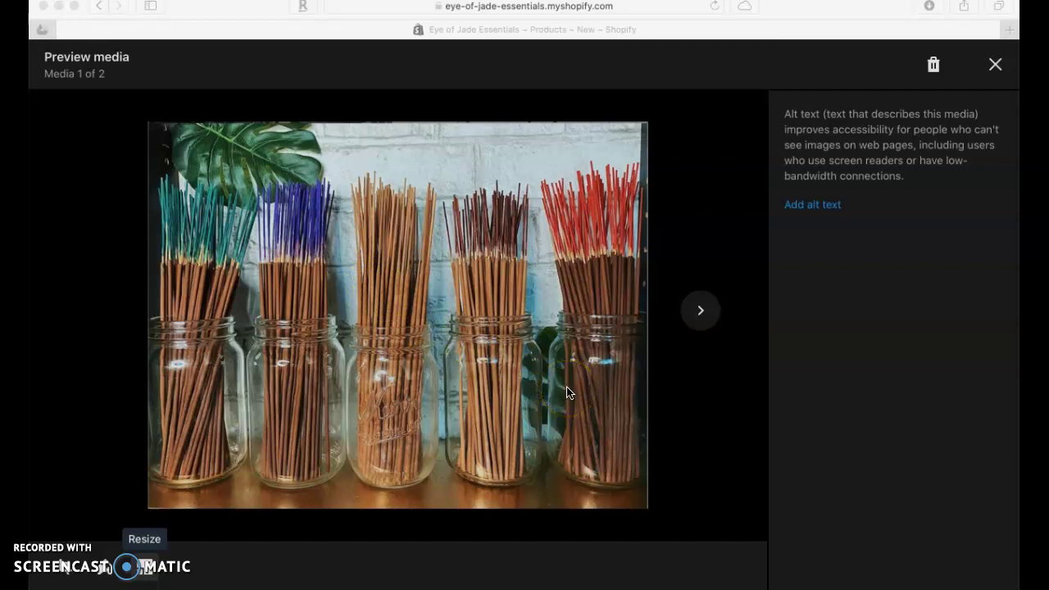
pyautogui.click(994, 65)
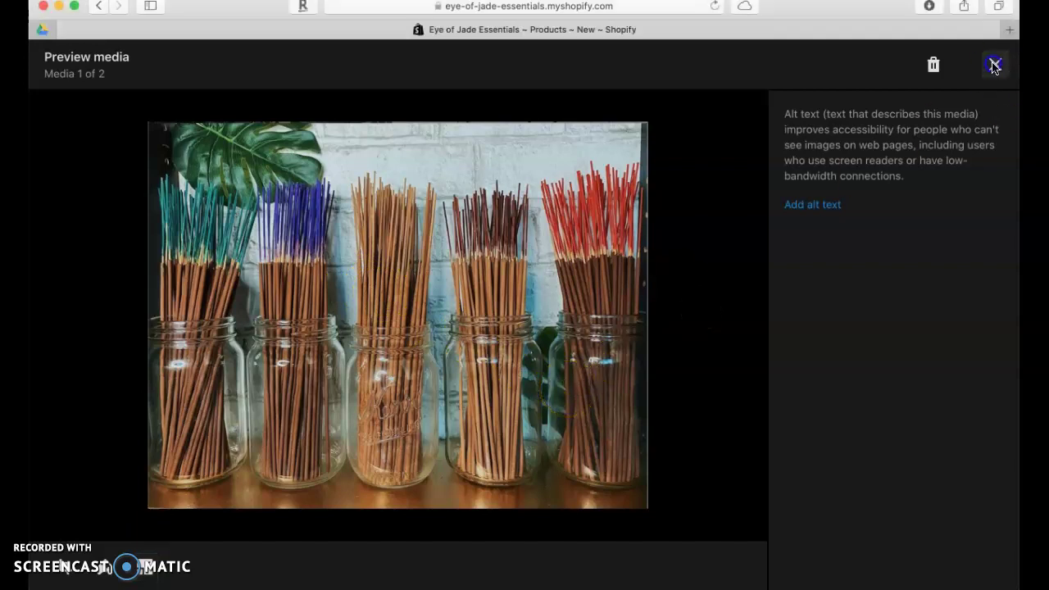
pyautogui.click(995, 69)
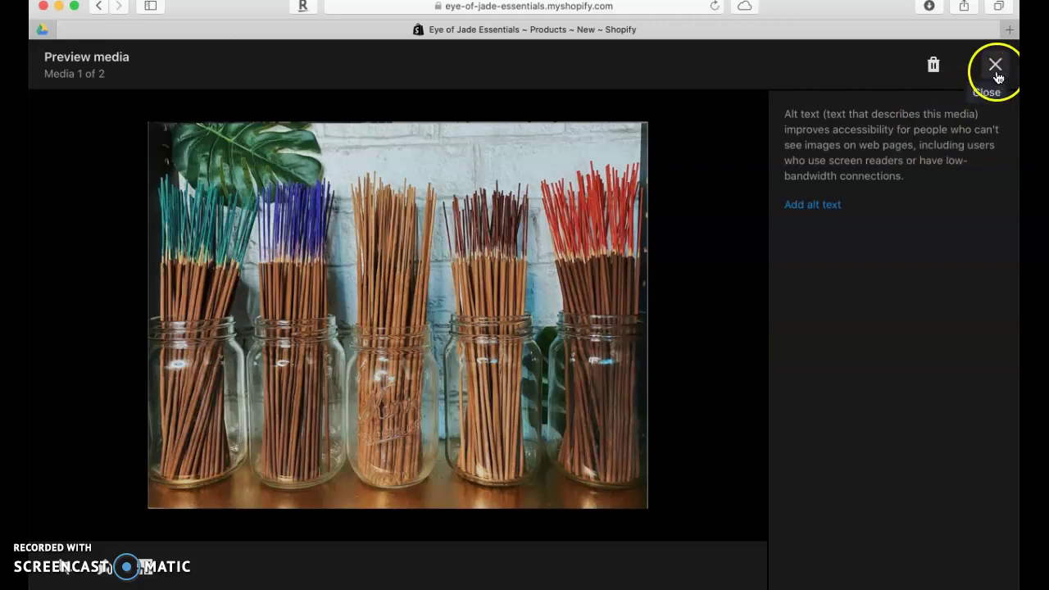
pyautogui.click(587, 339)
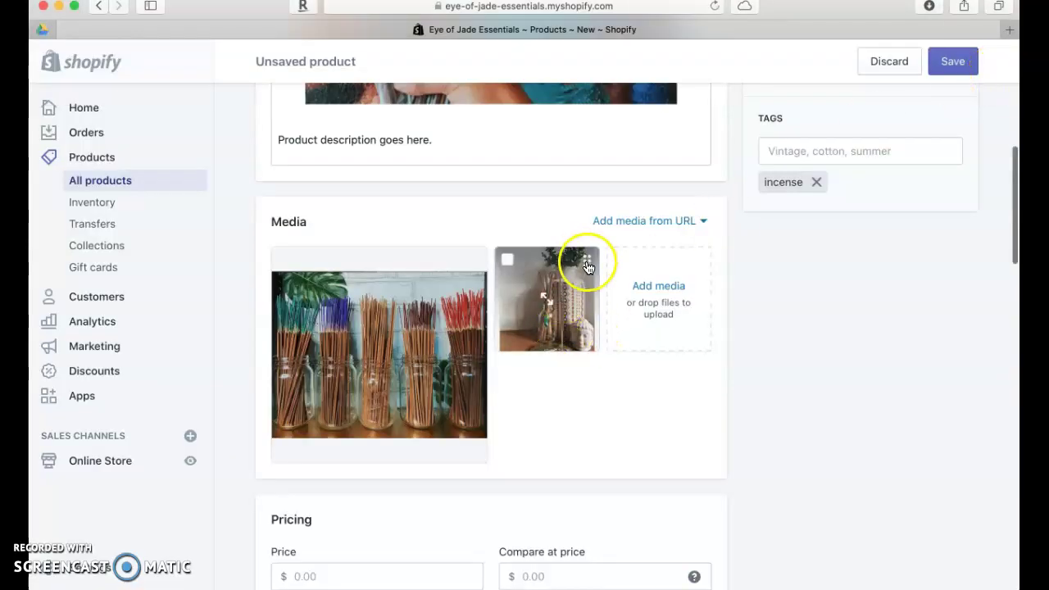
# View the second product image full size, then close its preview
pyautogui.click(587, 264)
pyautogui.click(148, 571)
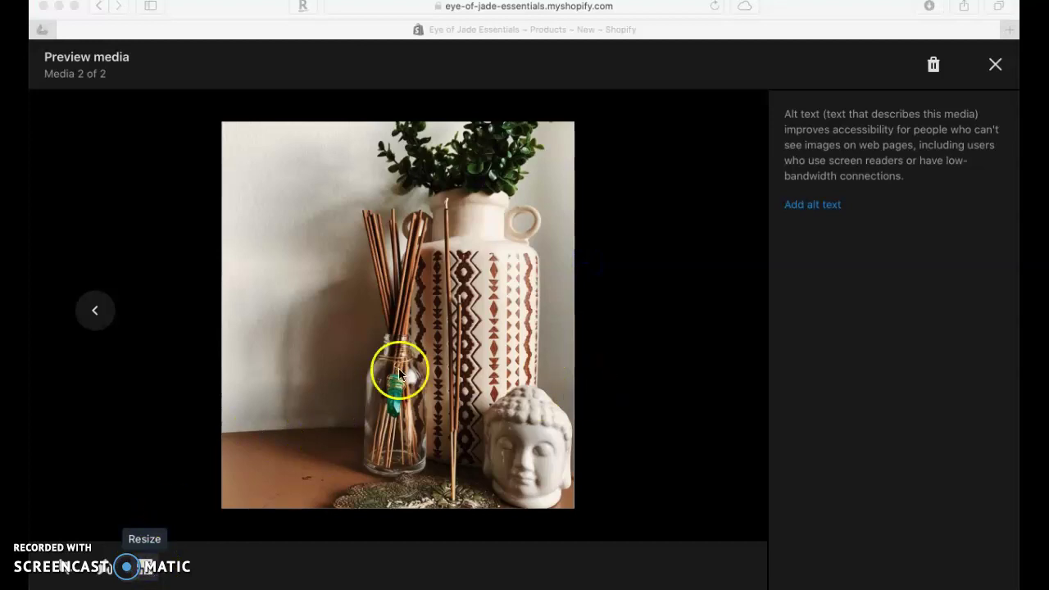
pyautogui.click(997, 62)
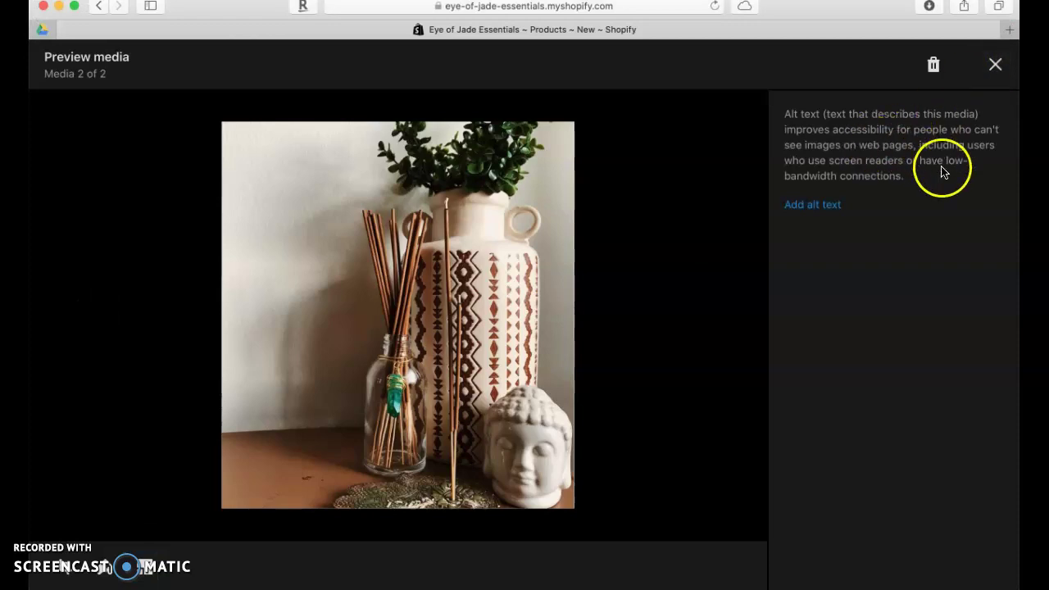
pyautogui.click(993, 67)
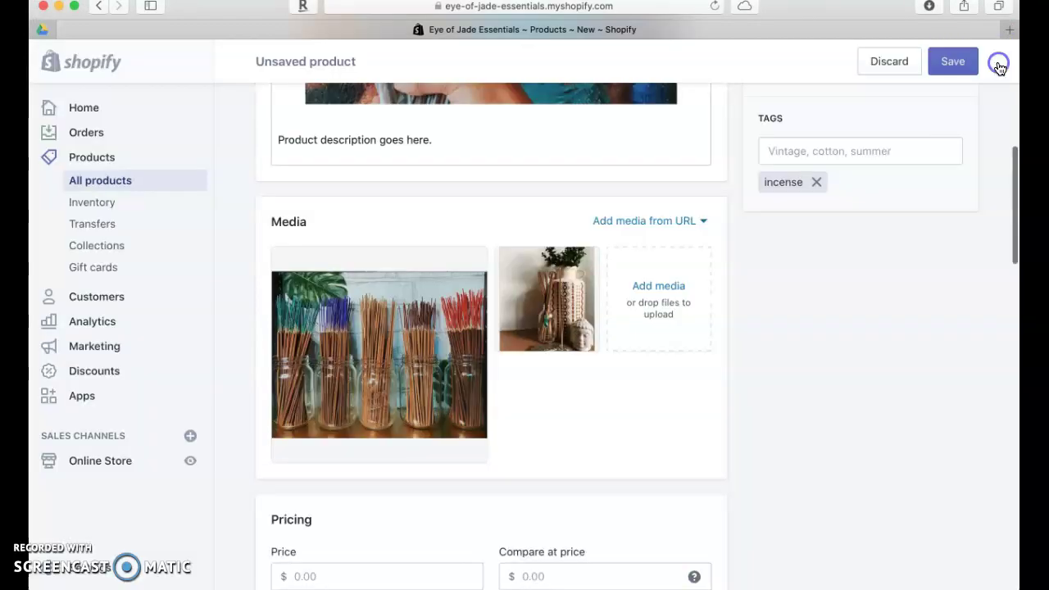
# Scroll down the Incense product form past the search engine listing preview toward Variants
pyautogui.scroll(-3, 563, 363)
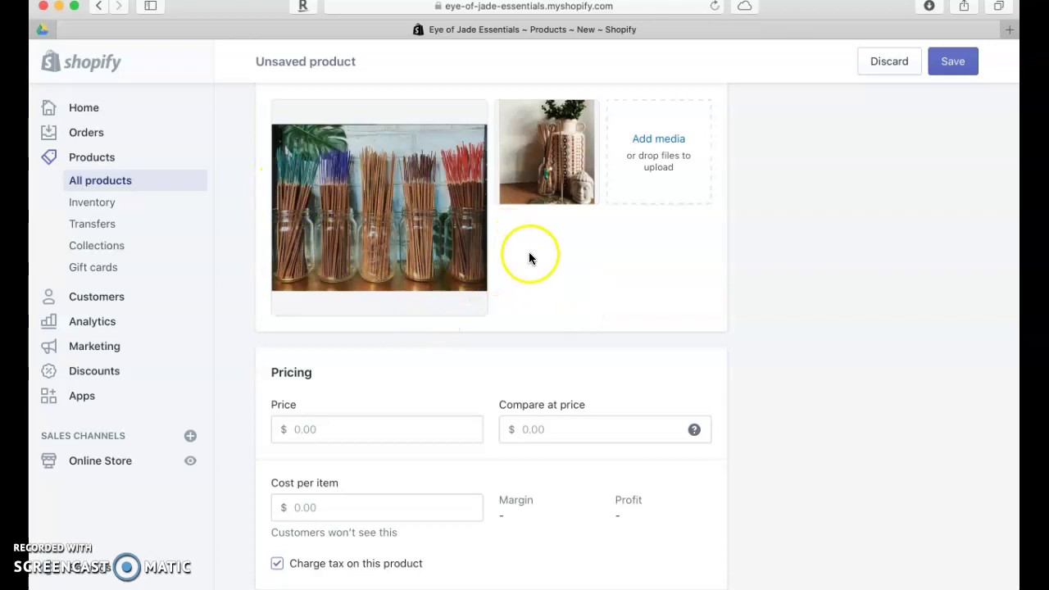
pyautogui.scroll(-5, 557, 260)
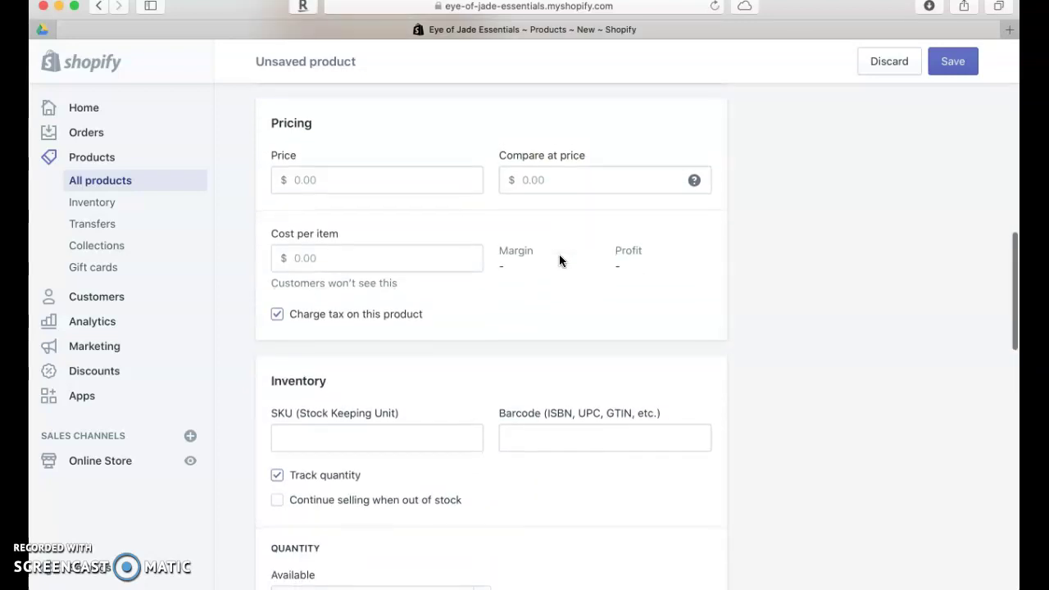
pyautogui.scroll(-7, 560, 260)
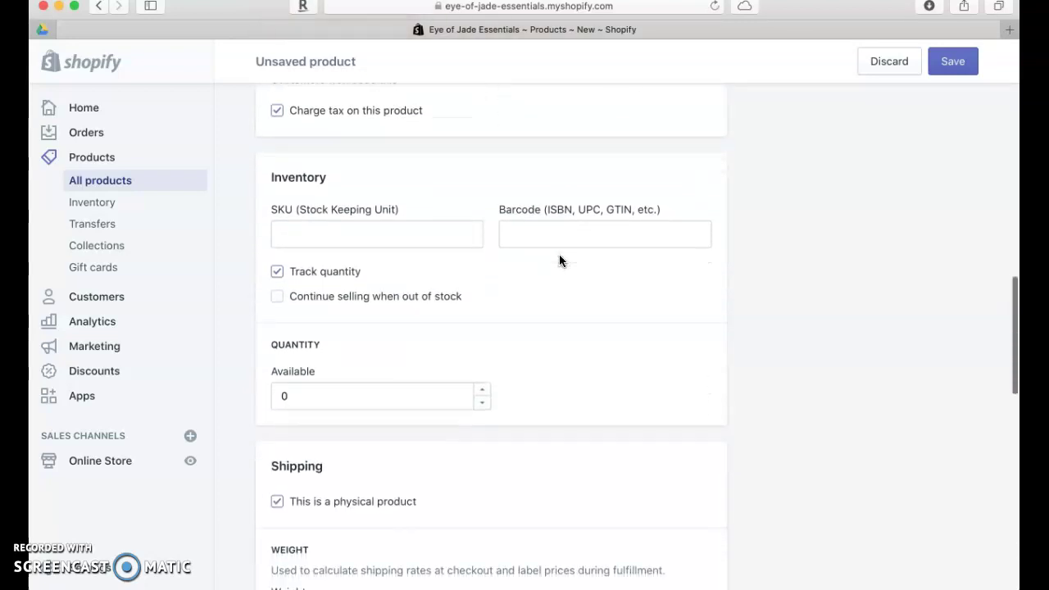
pyautogui.scroll(-8, 559, 260)
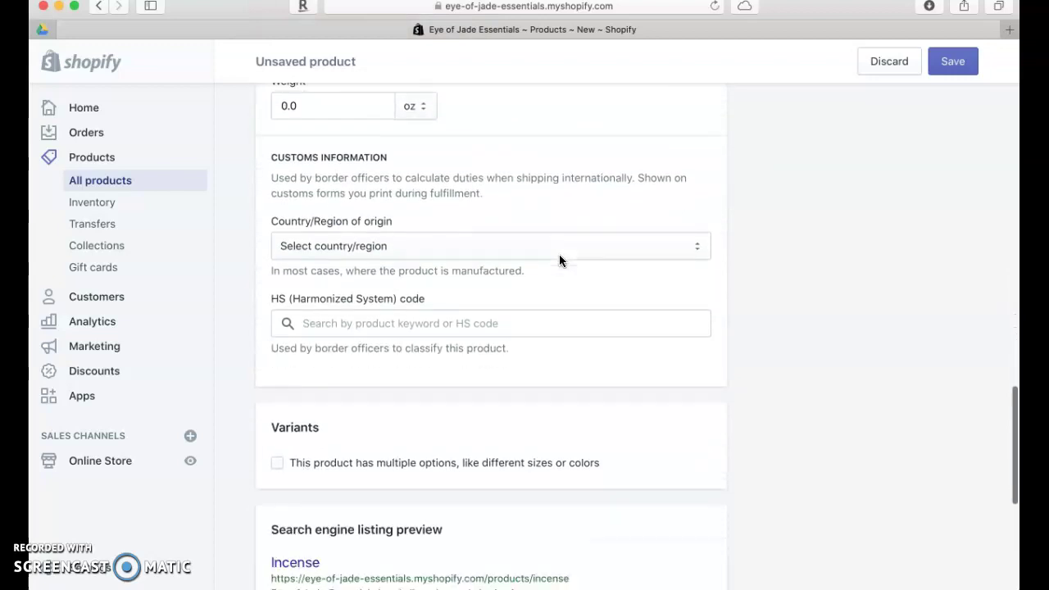
pyautogui.scroll(-2, 560, 261)
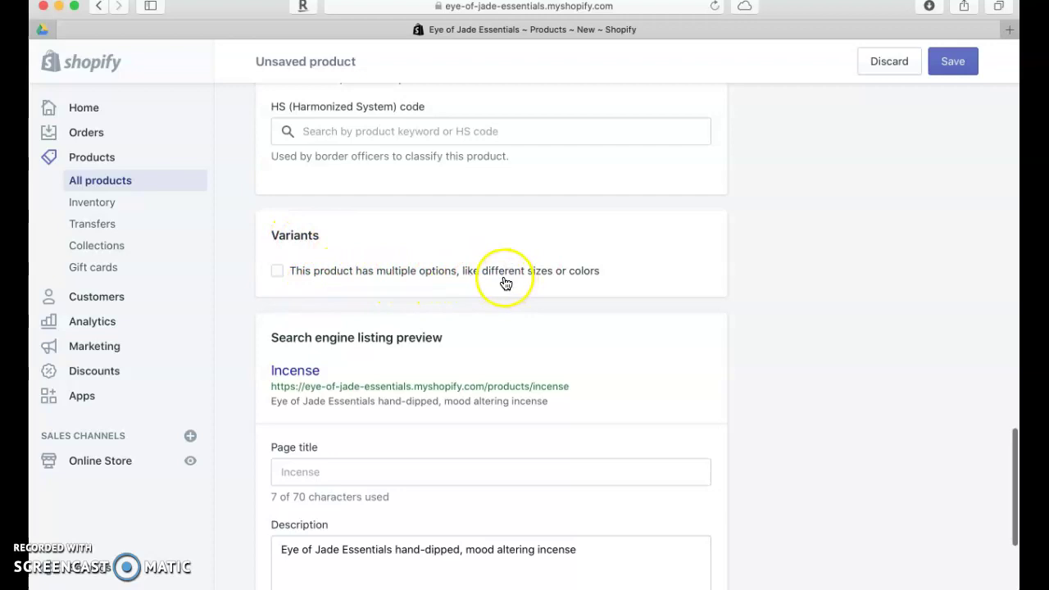
# Enable multiple variant options and name the first option 'Scents'
pyautogui.click(278, 272)
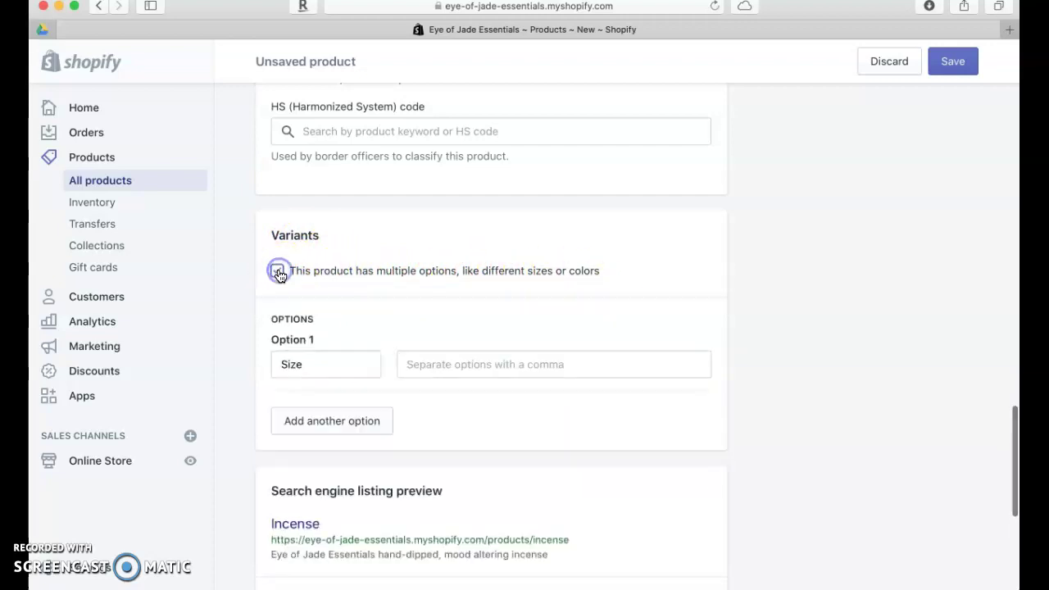
pyautogui.click(324, 363)
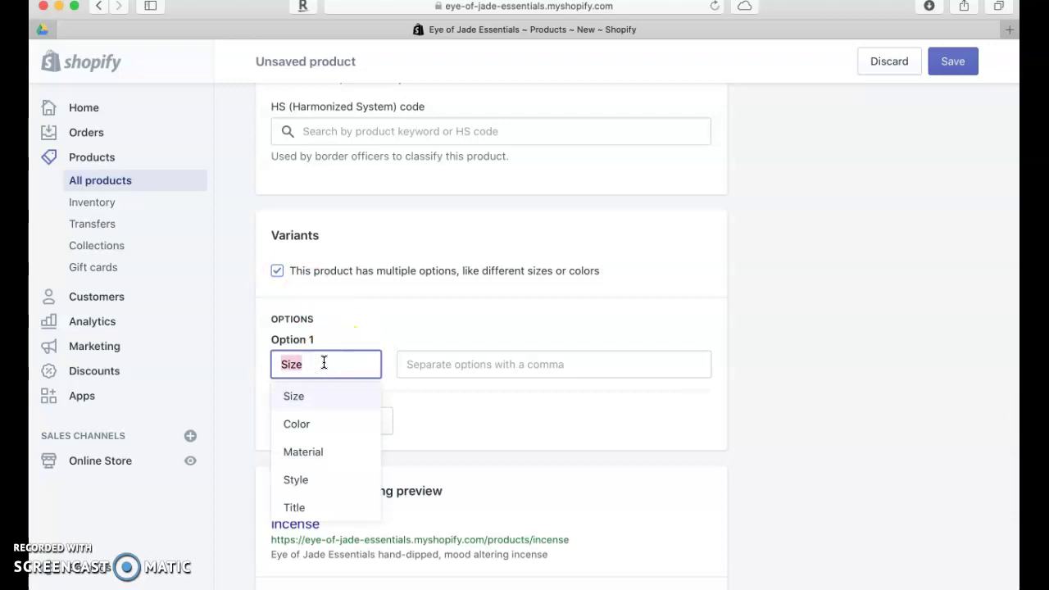
pyautogui.write('S')
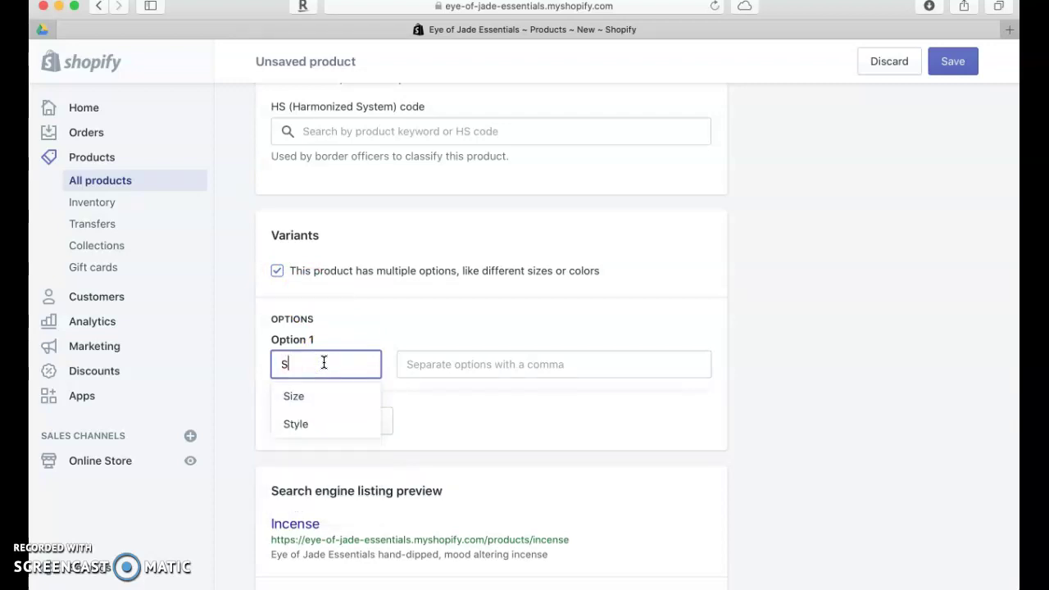
pyautogui.write('cents')
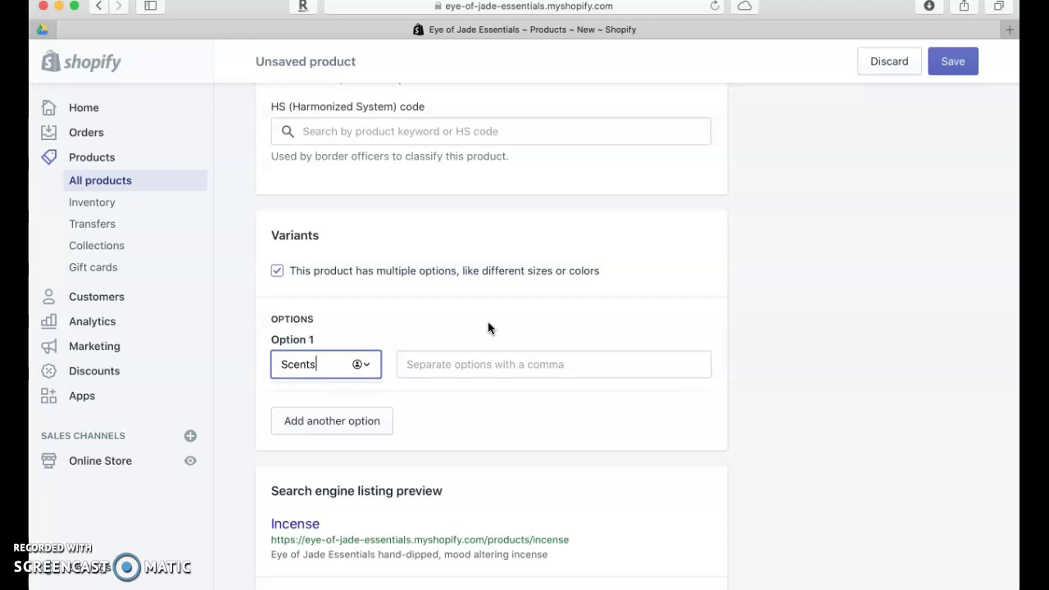
pyautogui.click(348, 359)
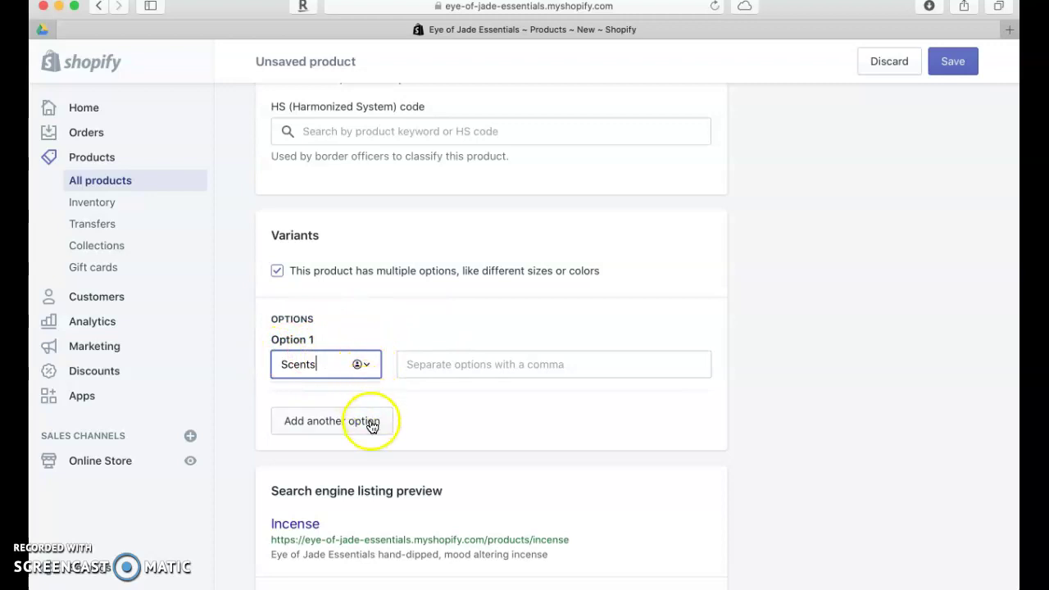
pyautogui.click(413, 360)
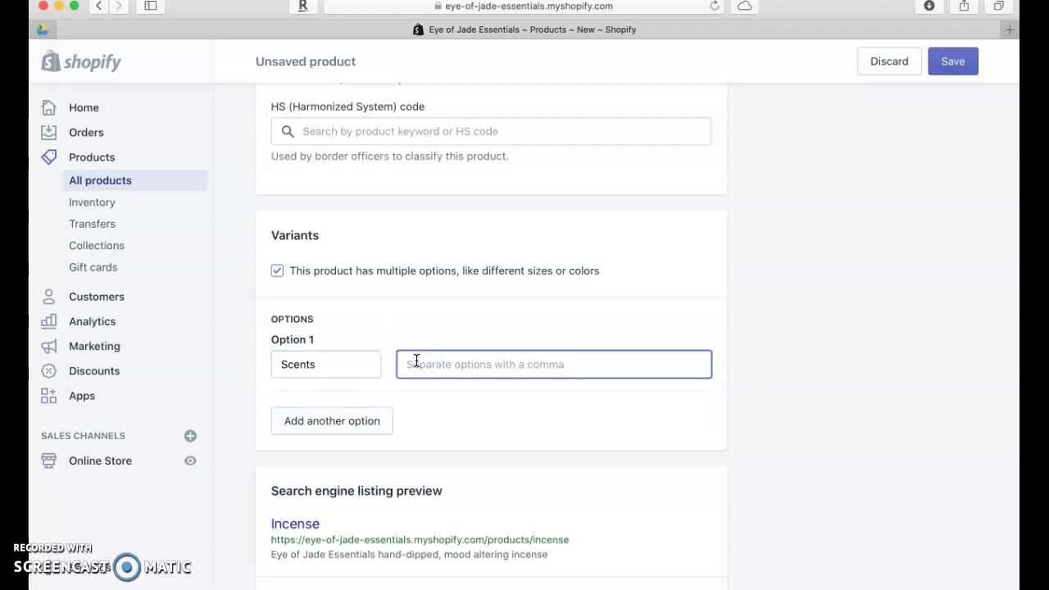
# Enter Lavender, Sage and Egyptian Musk as the Scents option values
pyautogui.click(401, 366)
pyautogui.click(470, 368)
pyautogui.write('Lavender')
pyautogui.press('Return')
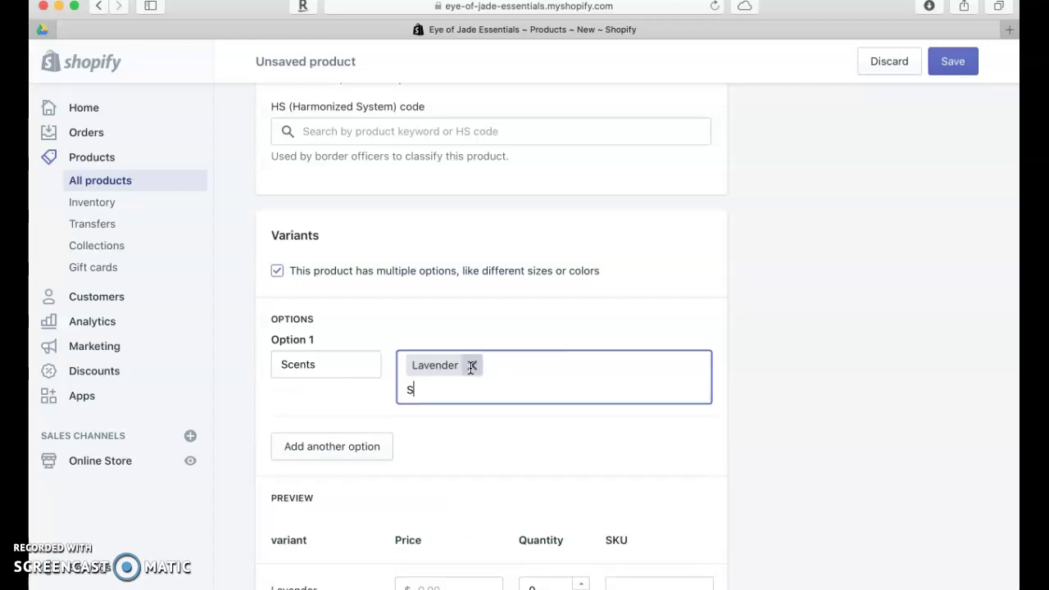
pyautogui.write('Sage')
pyautogui.press('Return')
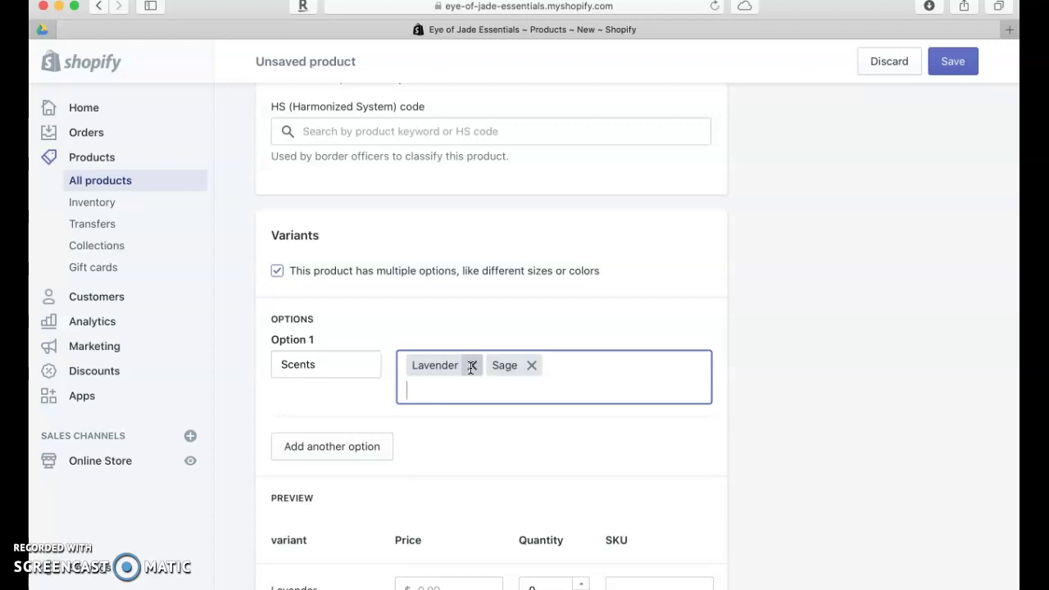
pyautogui.press('BackSpace')
pyautogui.scroll(-5, 540, 418)
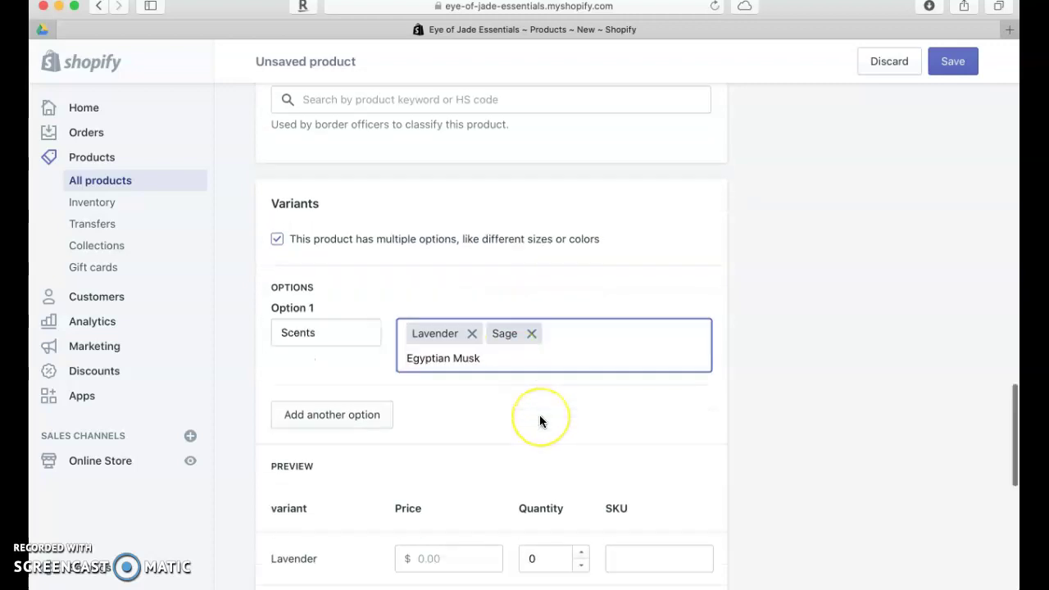
pyautogui.scroll(-1, 539, 421)
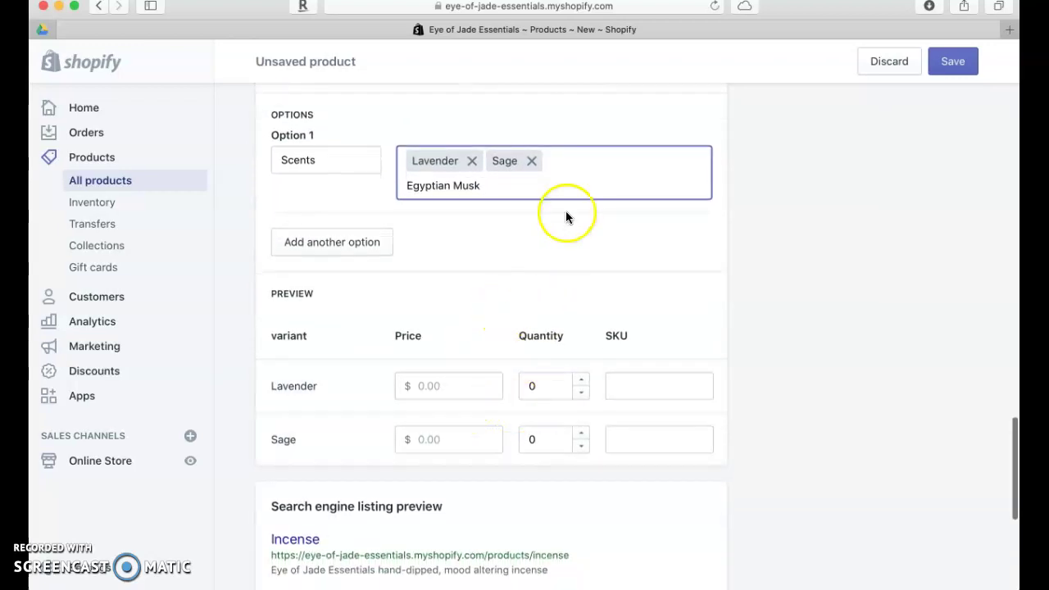
pyautogui.press('Return')
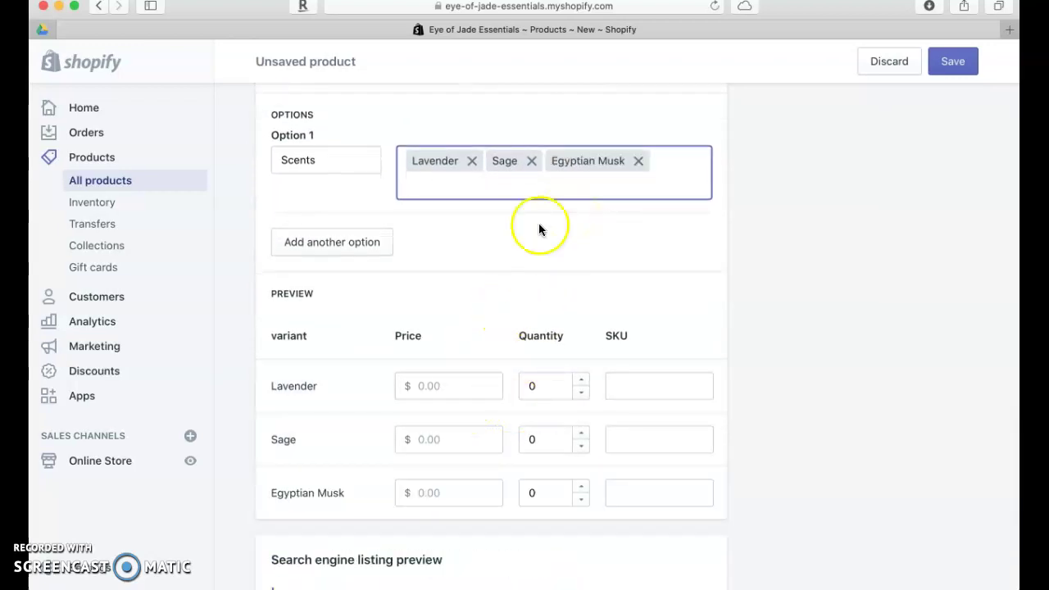
pyautogui.scroll(-1, 446, 345)
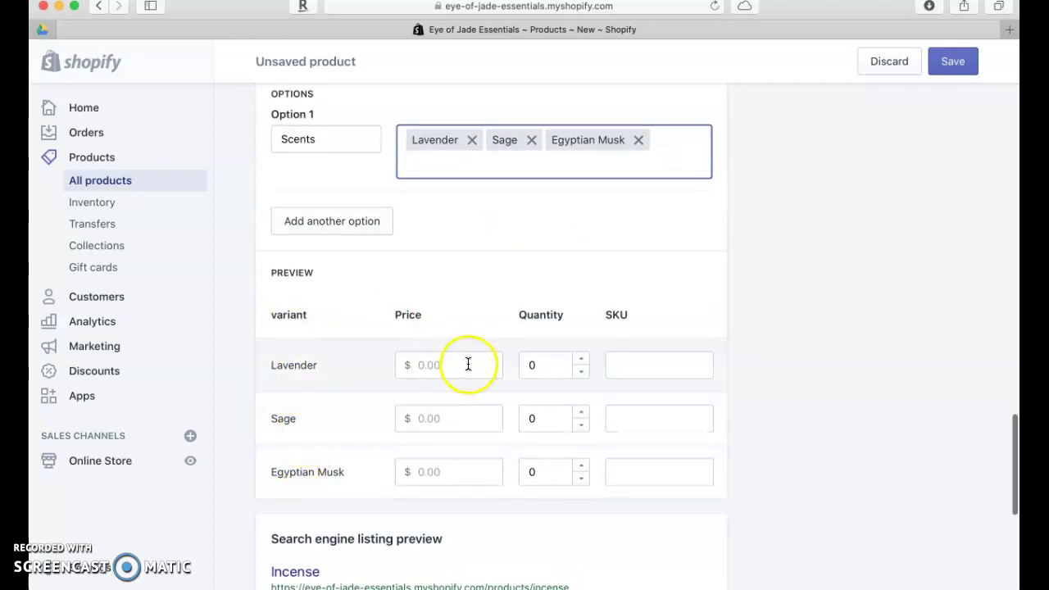
# Price the Lavender, Sage and Egyptian Musk variants at 10.00 each
pyautogui.click(421, 365)
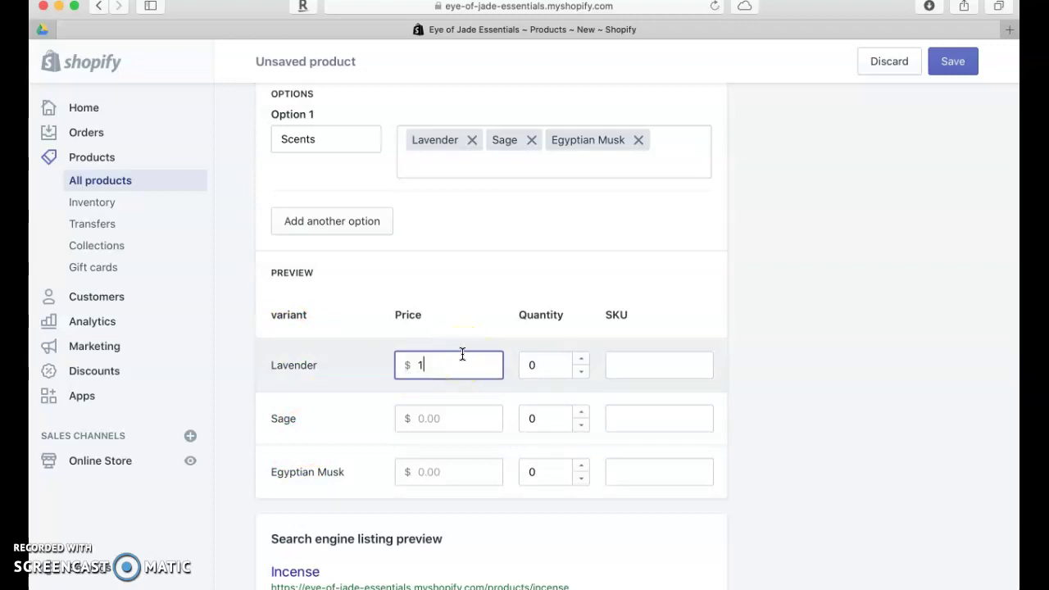
pyautogui.write('10.00')
pyautogui.click(441, 421)
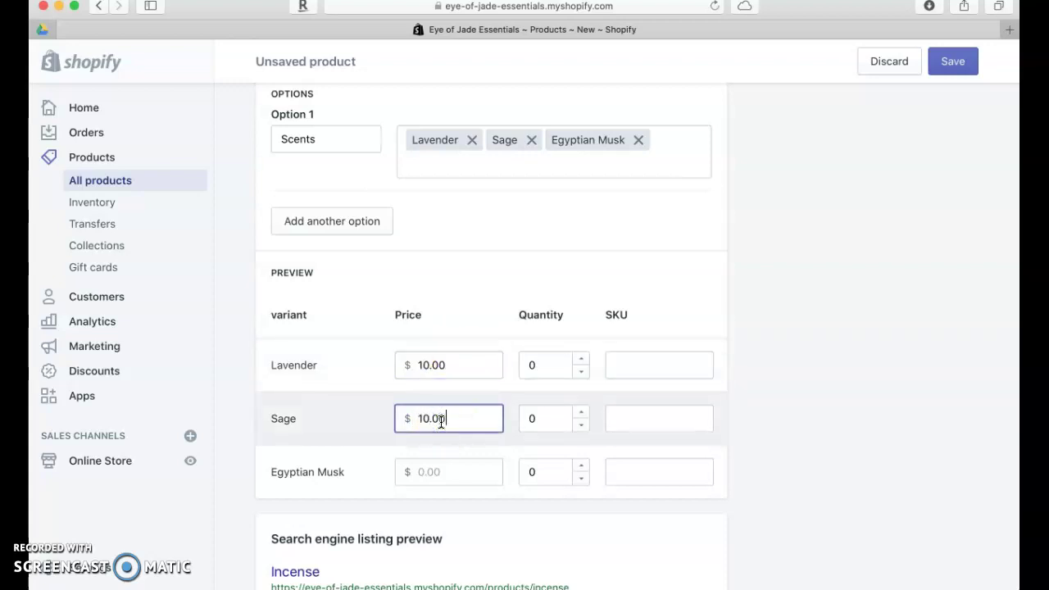
pyautogui.click(426, 461)
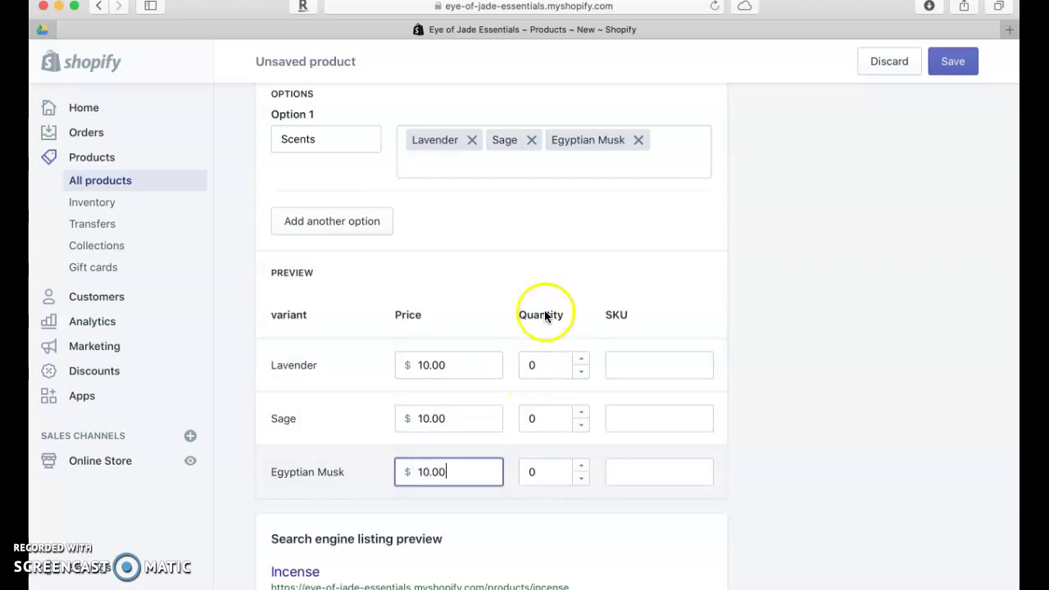
pyautogui.scroll(2, 565, 375)
pyautogui.scroll(20, 563, 379)
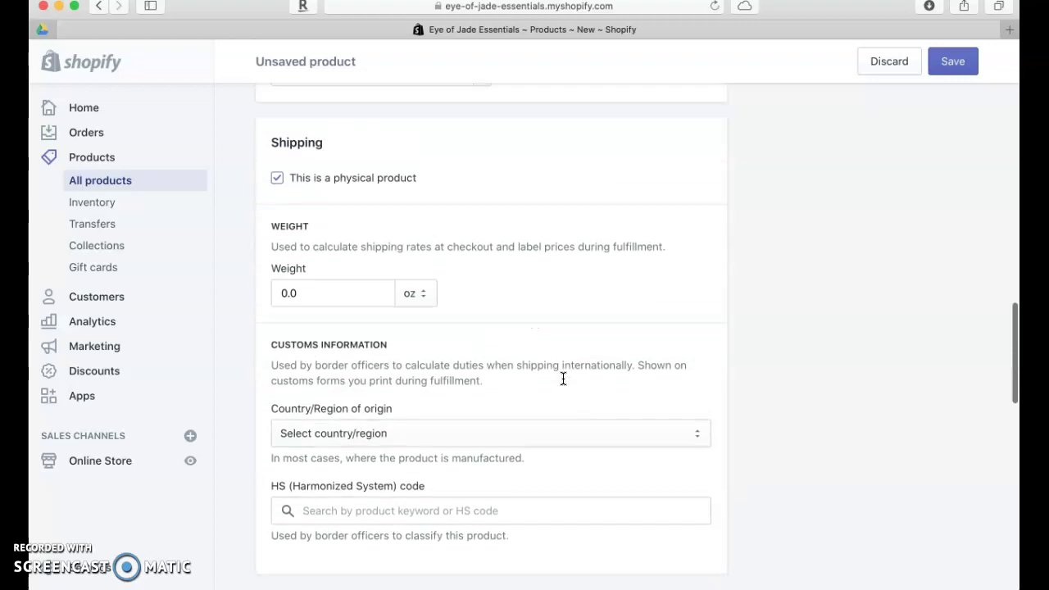
pyautogui.scroll(2, 563, 378)
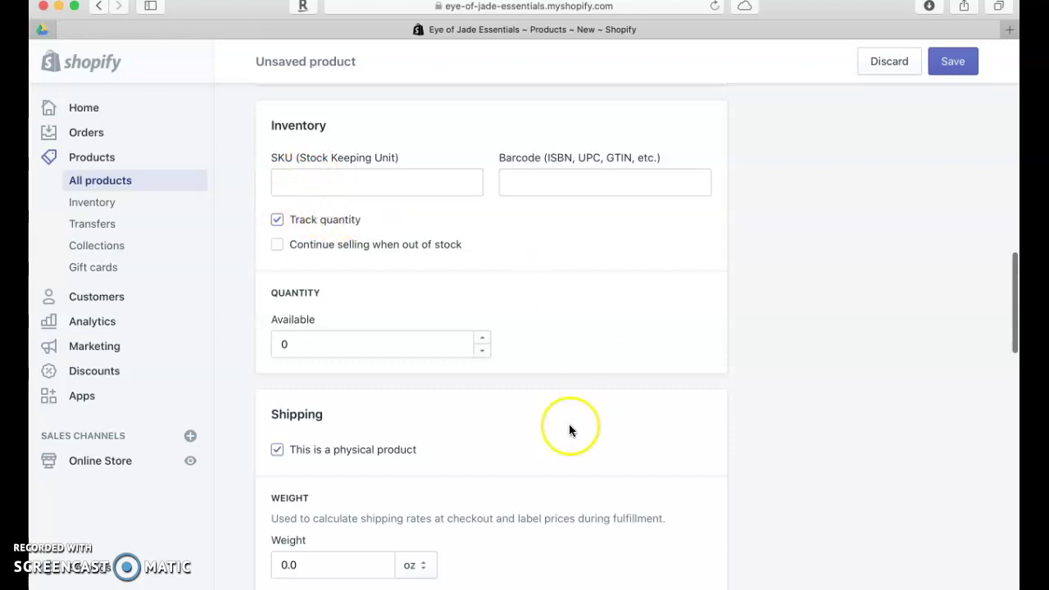
pyautogui.scroll(-10, 568, 426)
pyautogui.scroll(-5, 568, 426)
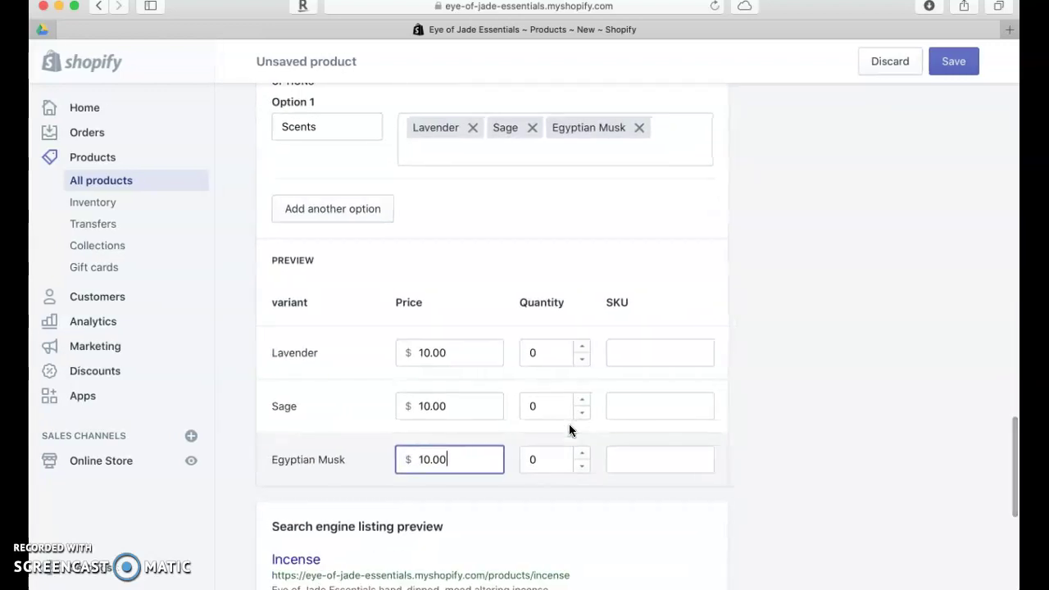
# Set stock quantities to 5 for Lavender, 2 for Sage and 3 for Egyptian Musk
pyautogui.click(585, 349)
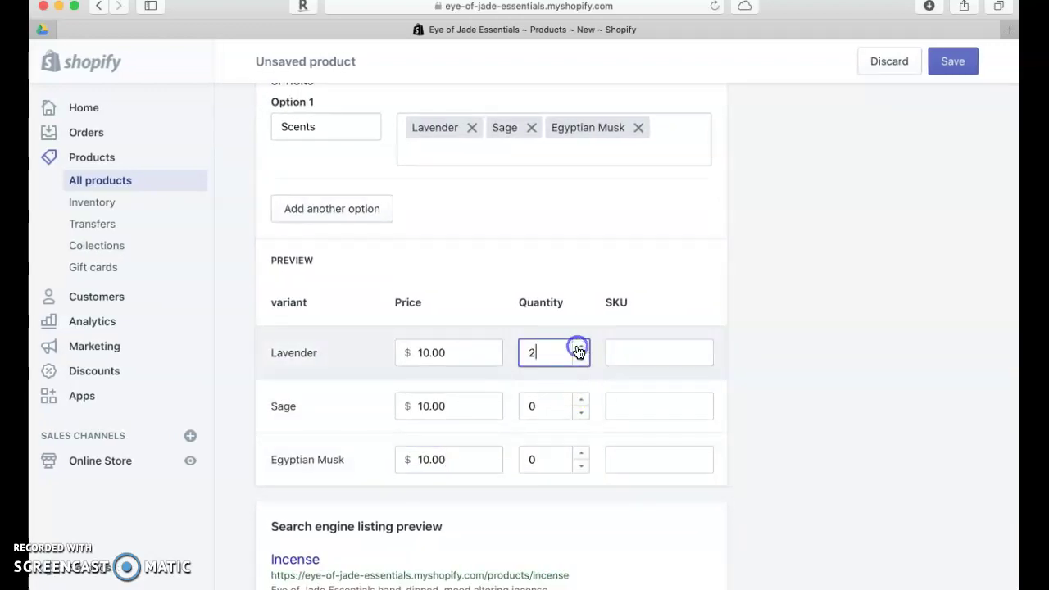
pyautogui.click(578, 349)
pyautogui.click(578, 349)
pyautogui.click(578, 349)
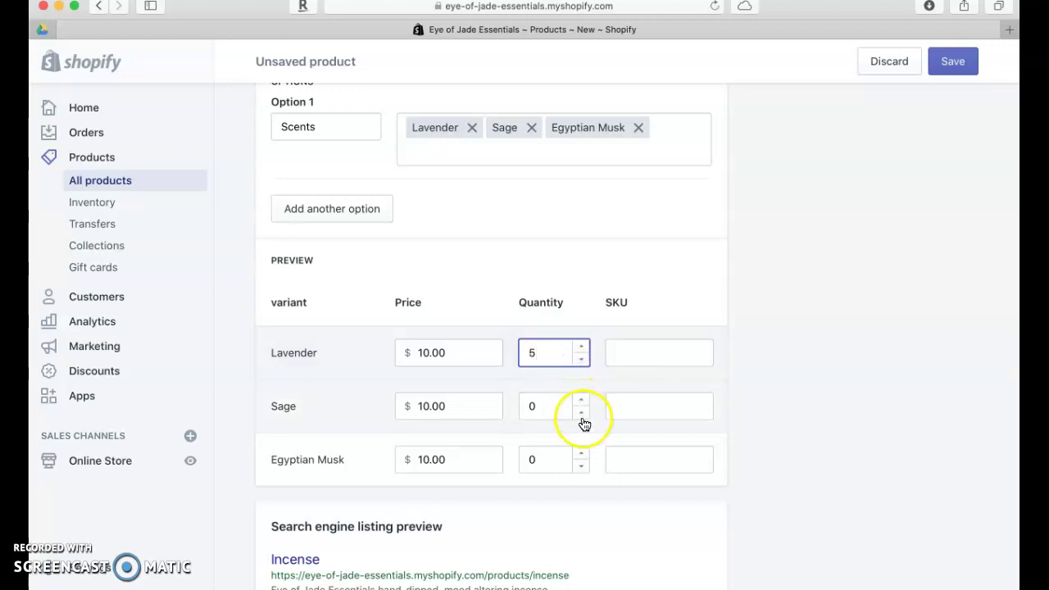
pyautogui.click(581, 401)
pyautogui.click(580, 400)
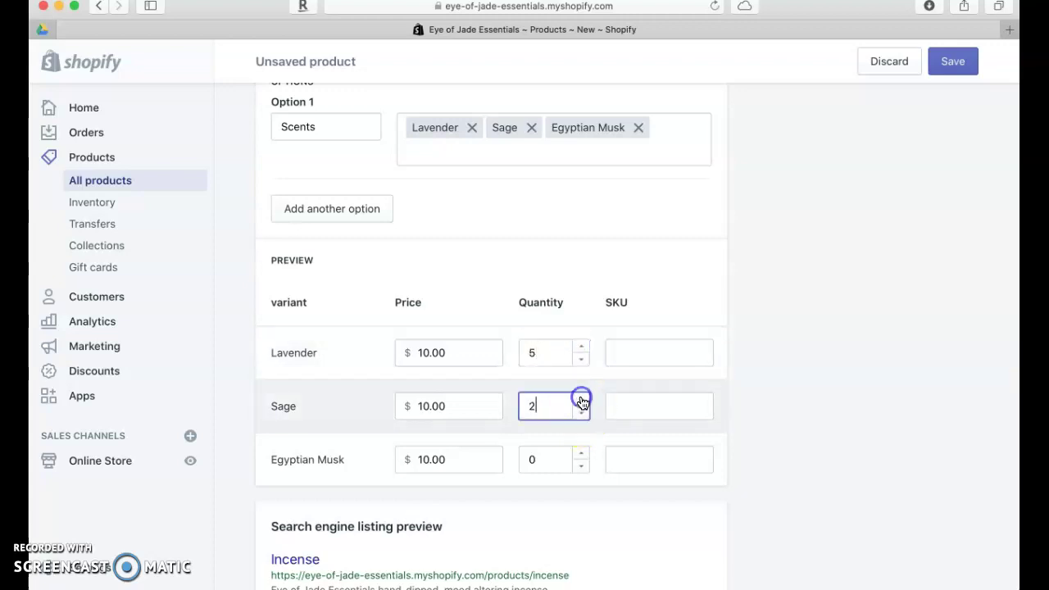
pyautogui.click(580, 454)
pyautogui.click(582, 453)
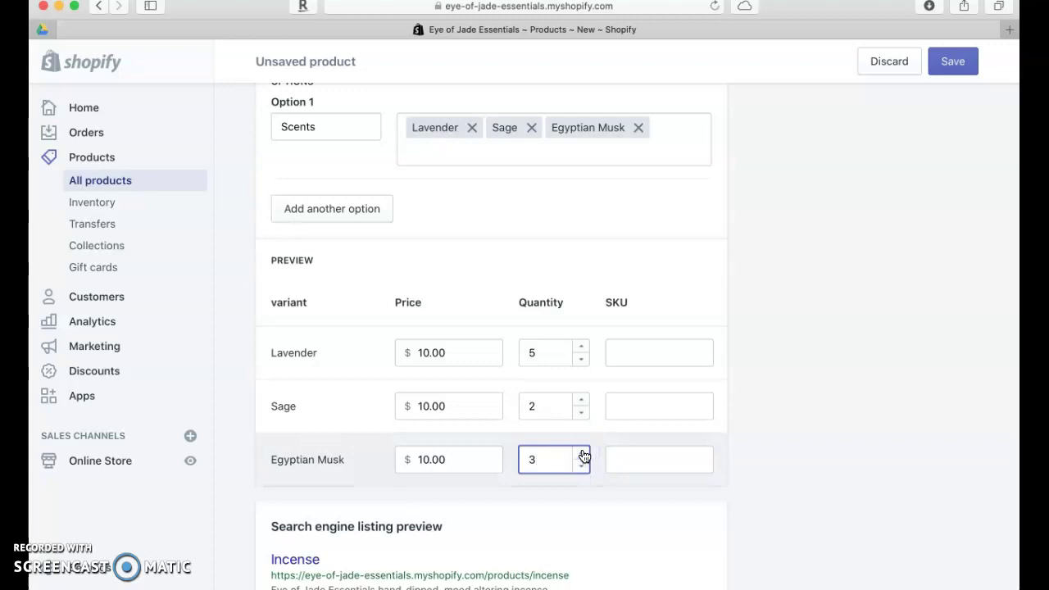
pyautogui.scroll(-10, 584, 456)
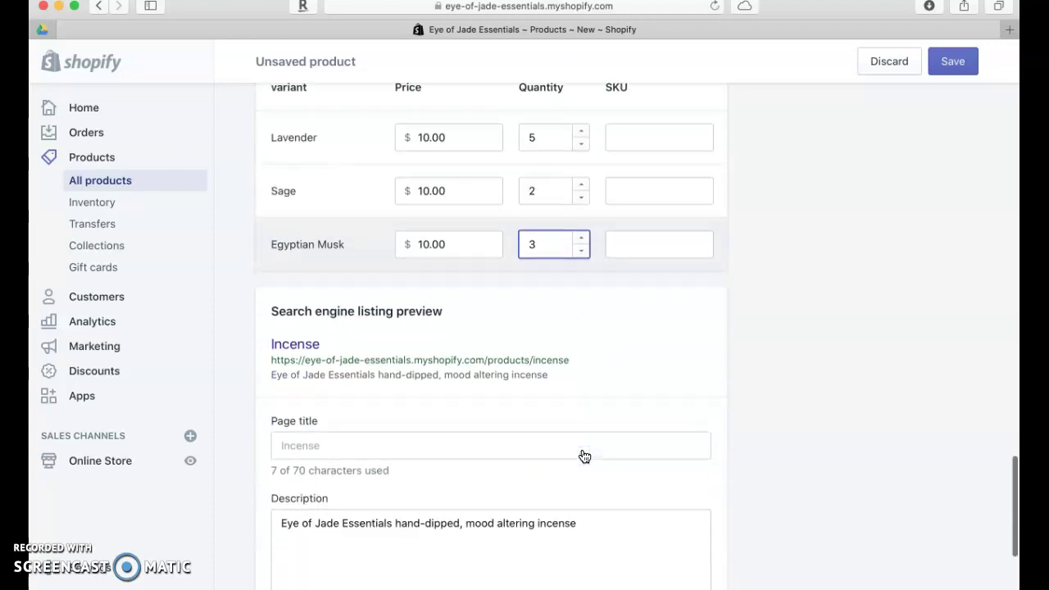
pyautogui.scroll(10, 584, 457)
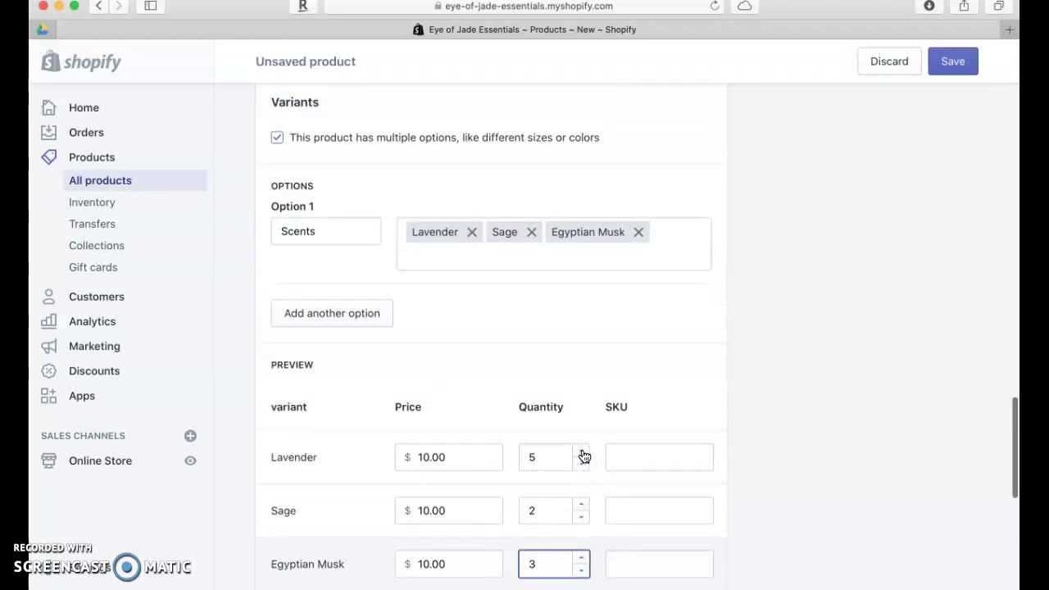
pyautogui.scroll(10, 584, 457)
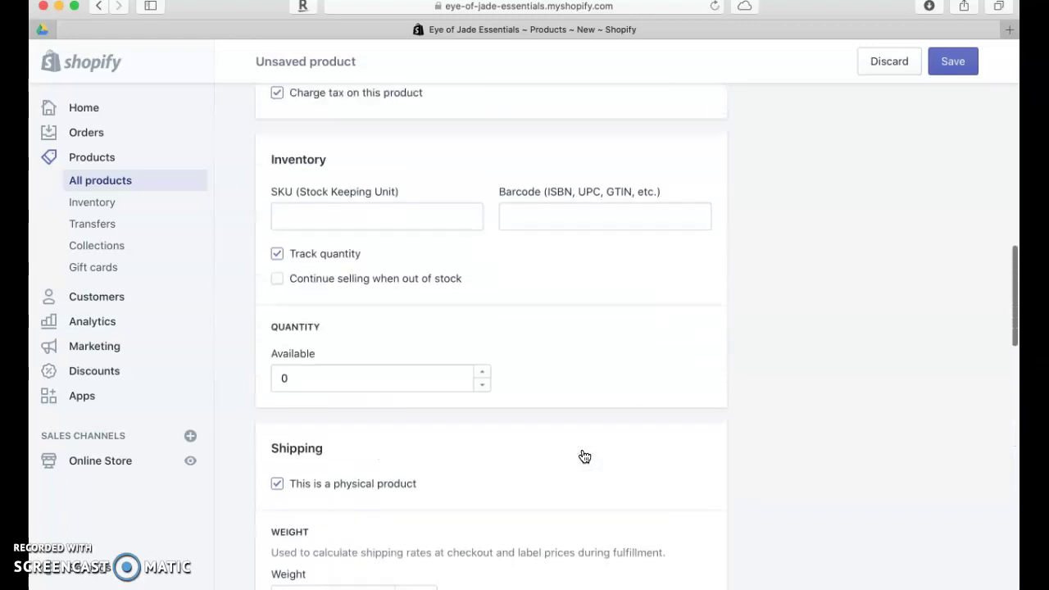
pyautogui.scroll(1, 585, 456)
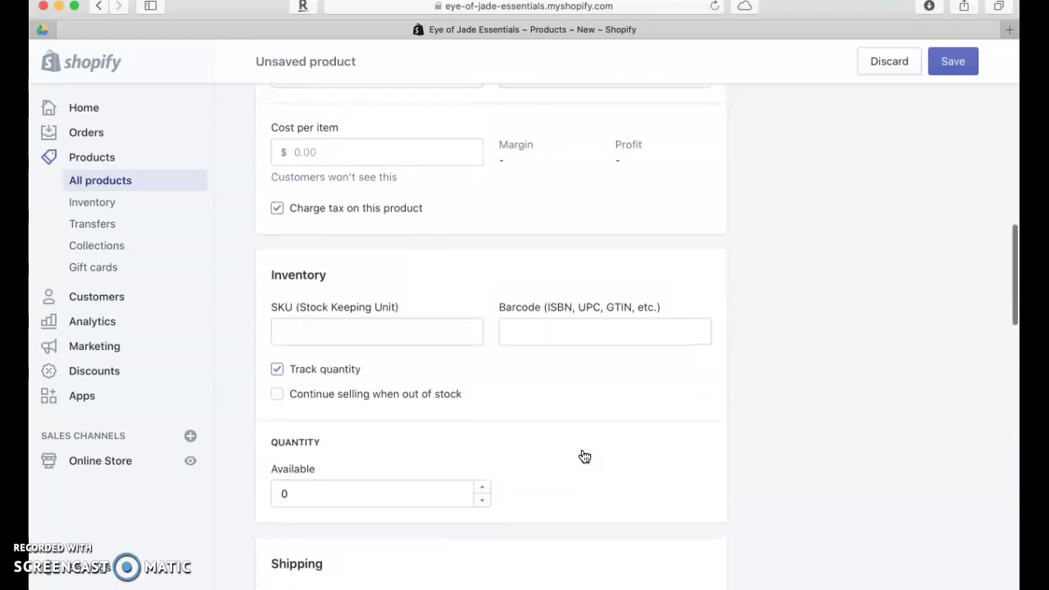
pyautogui.scroll(4, 584, 456)
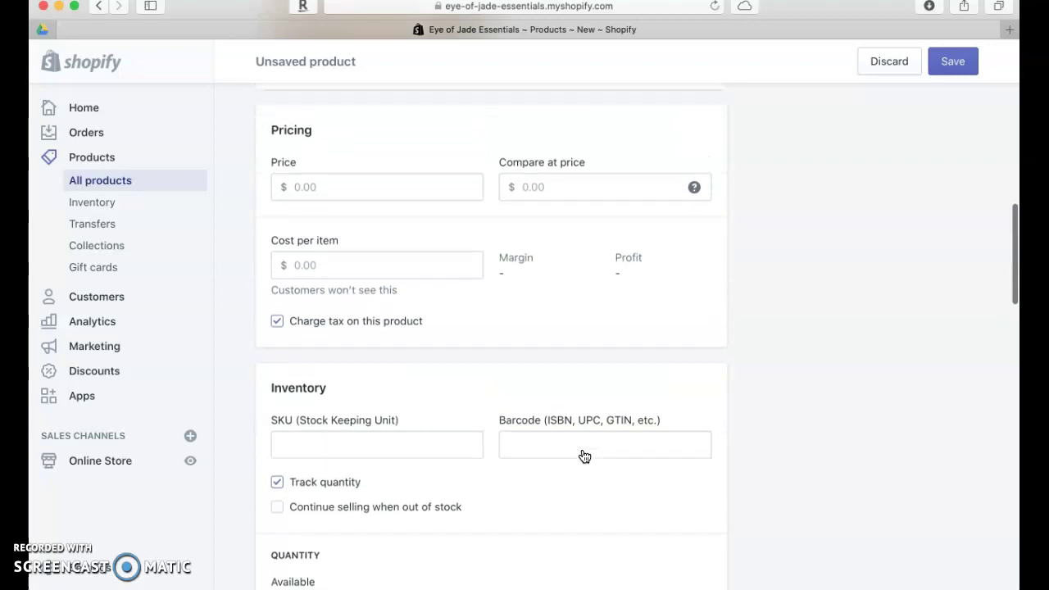
pyautogui.scroll(-2, 584, 457)
pyautogui.scroll(12, 584, 457)
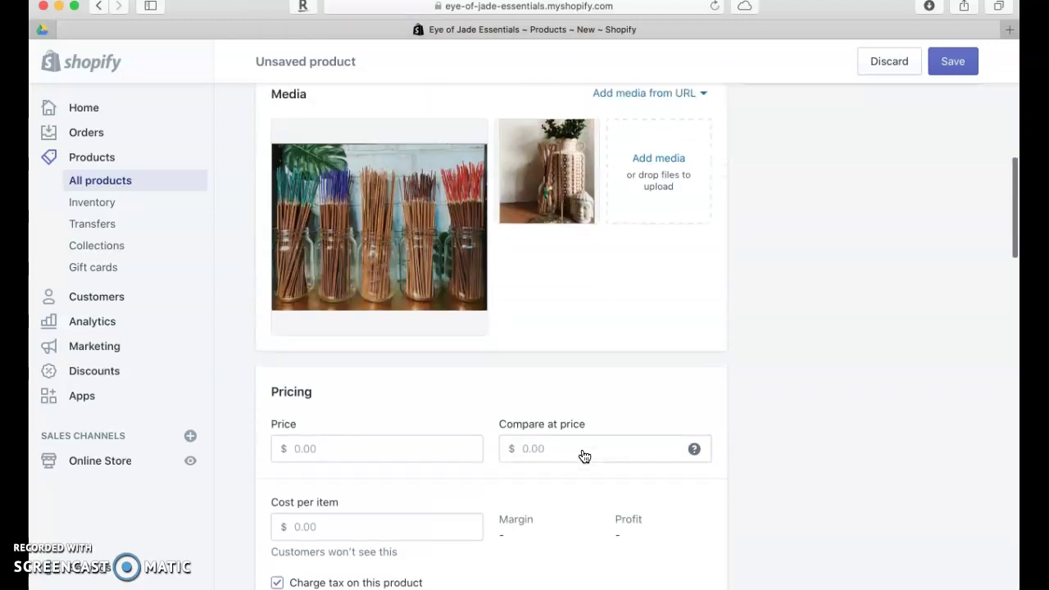
pyautogui.scroll(5, 584, 457)
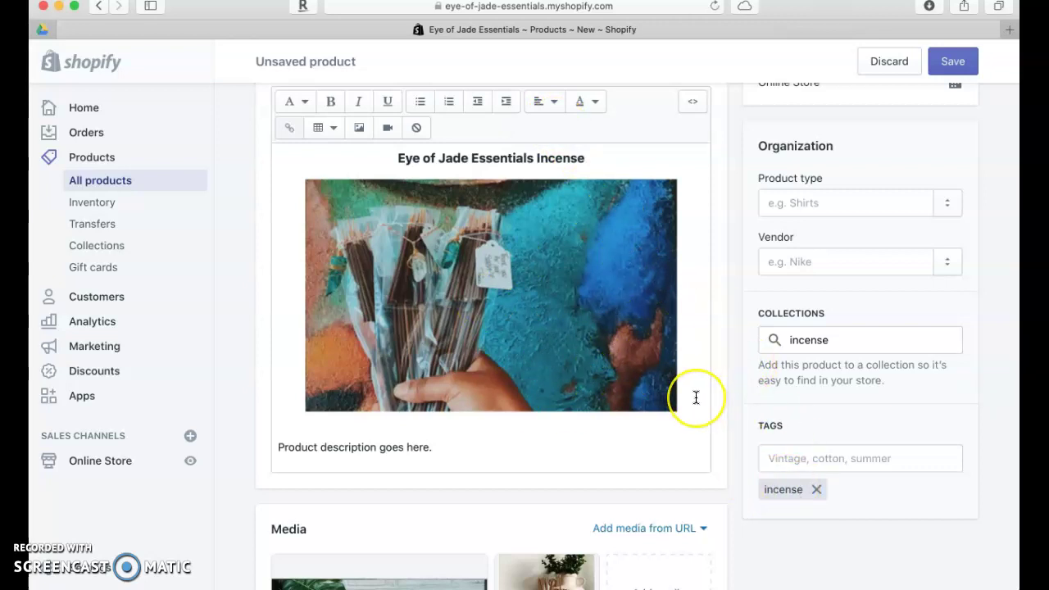
# Save the new Incense product and open its online store preview
pyautogui.scroll(3, 693, 396)
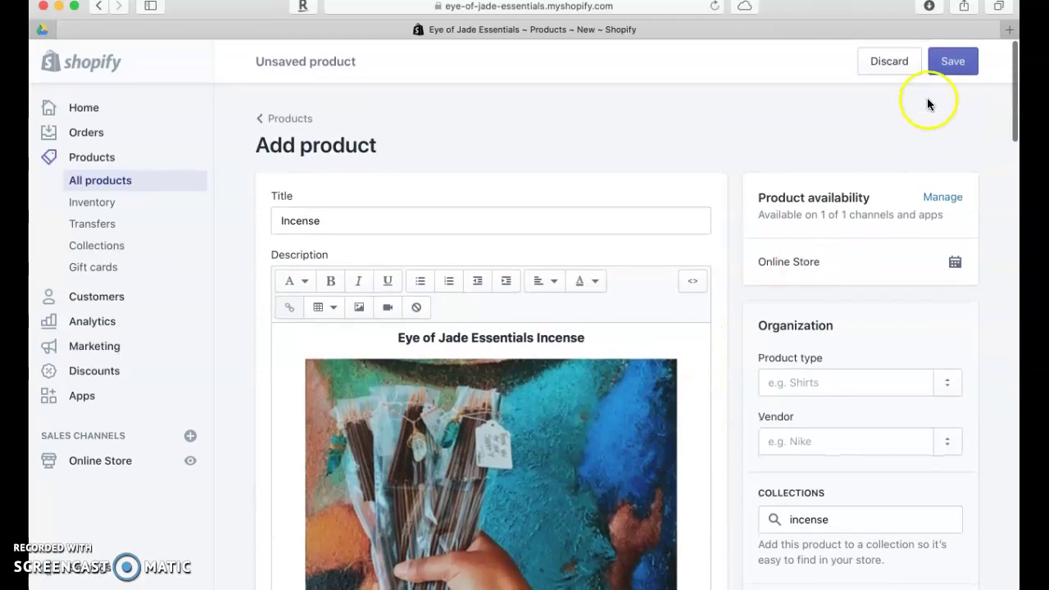
pyautogui.click(964, 64)
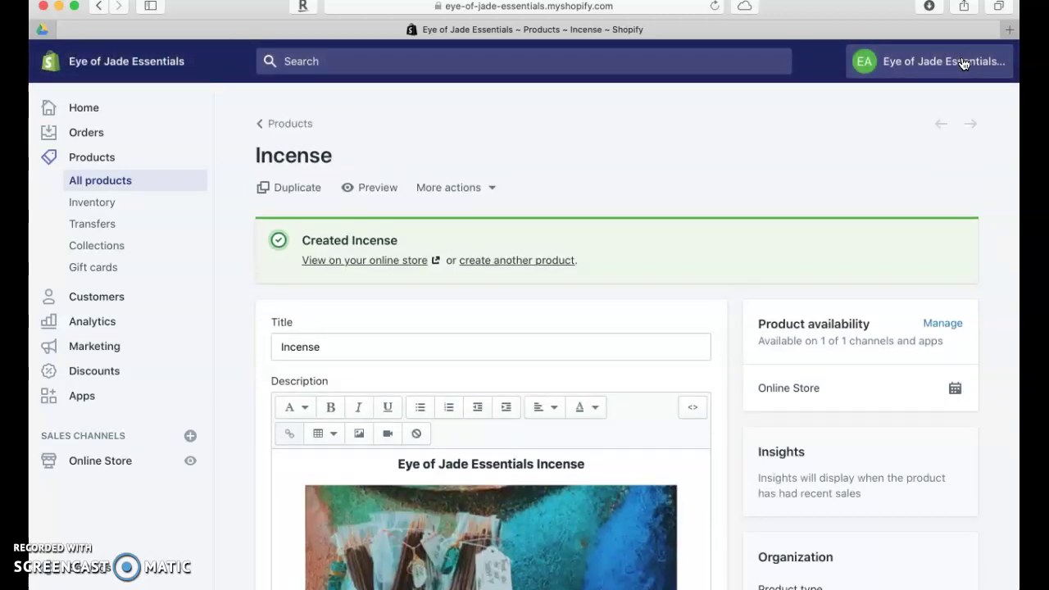
pyautogui.click(370, 189)
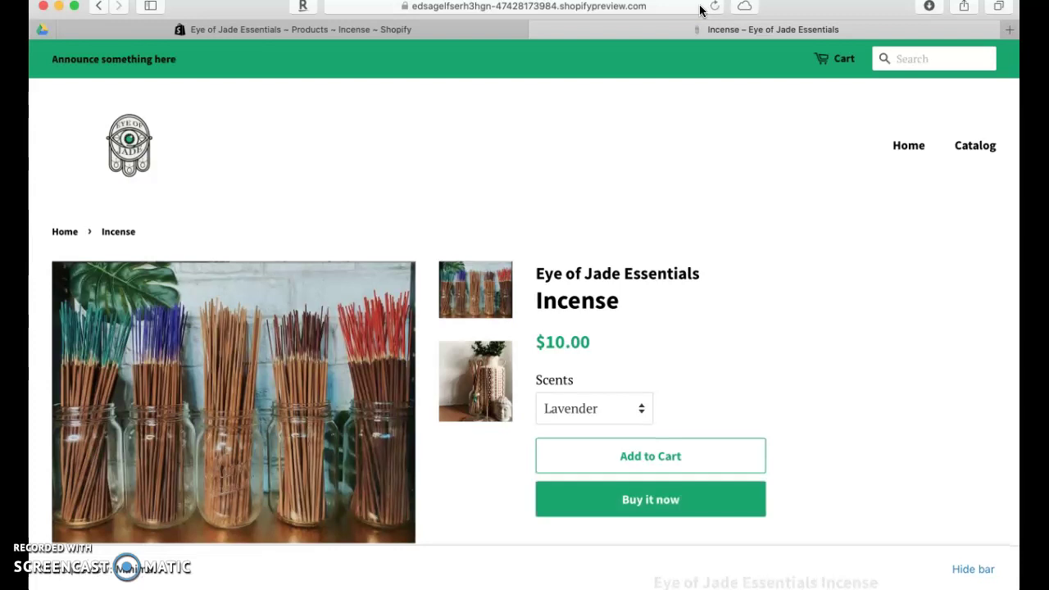
pyautogui.scroll(-1, 722, 351)
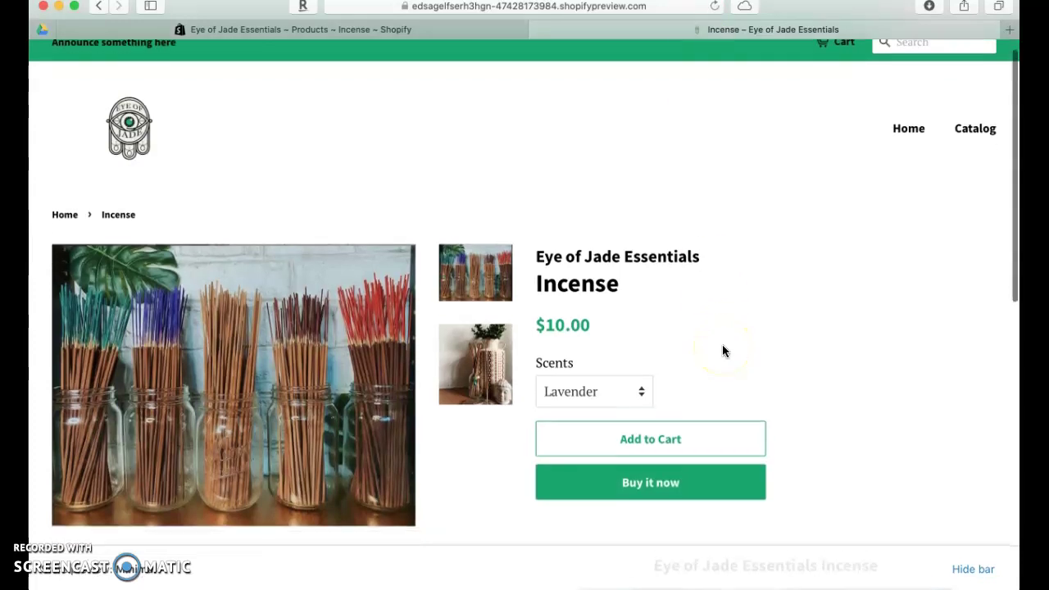
pyautogui.scroll(1, 722, 351)
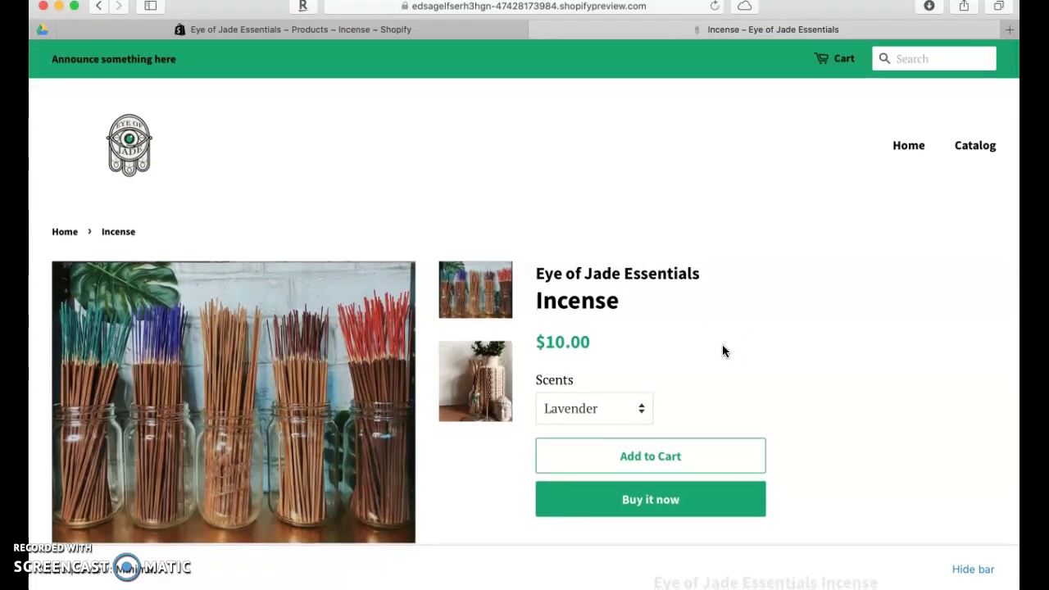
pyautogui.scroll(-1, 722, 351)
pyautogui.scroll(-1, 722, 350)
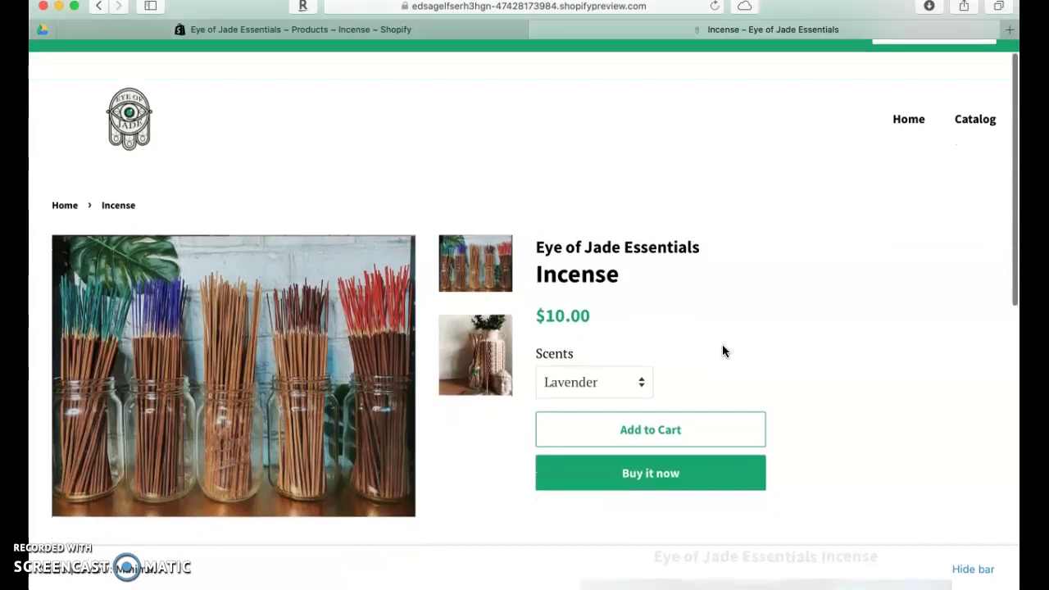
pyautogui.scroll(-1, 721, 350)
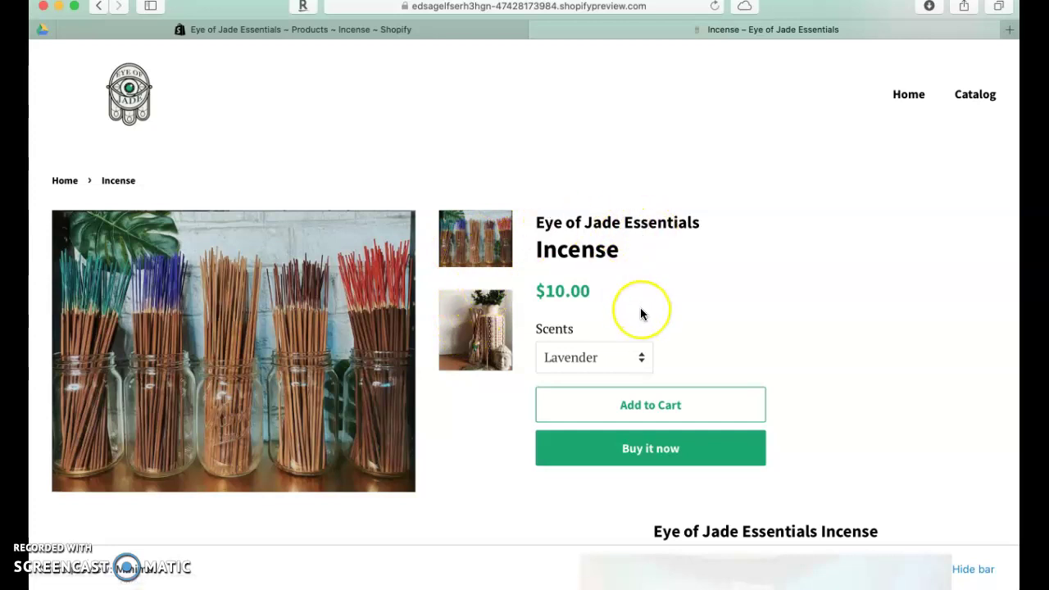
# Choose Sage, then Egyptian Musk, from the storefront's Scents dropdown
pyautogui.scroll(-3, 640, 314)
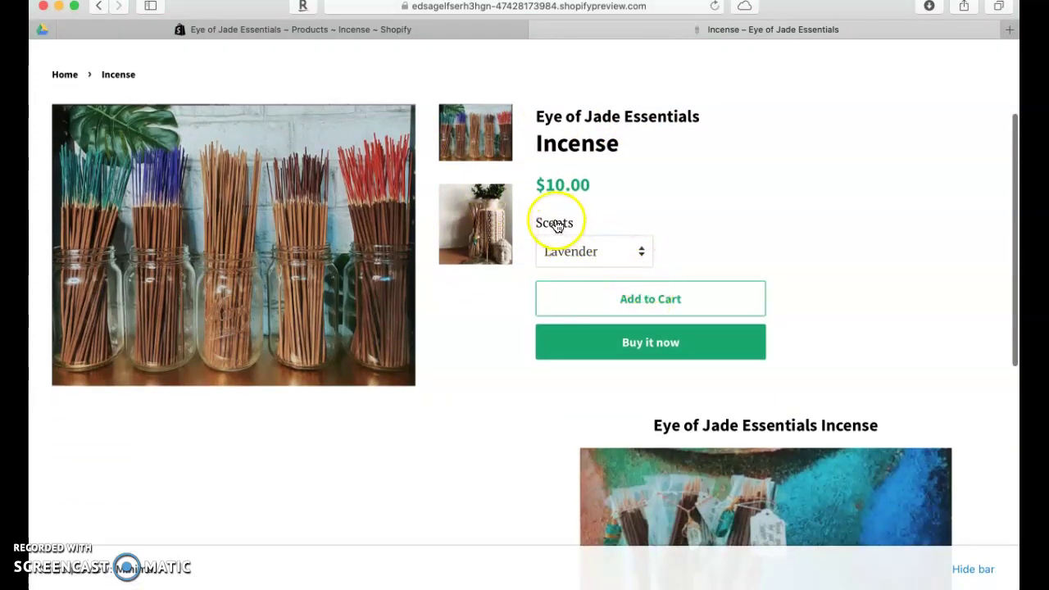
pyautogui.click(645, 254)
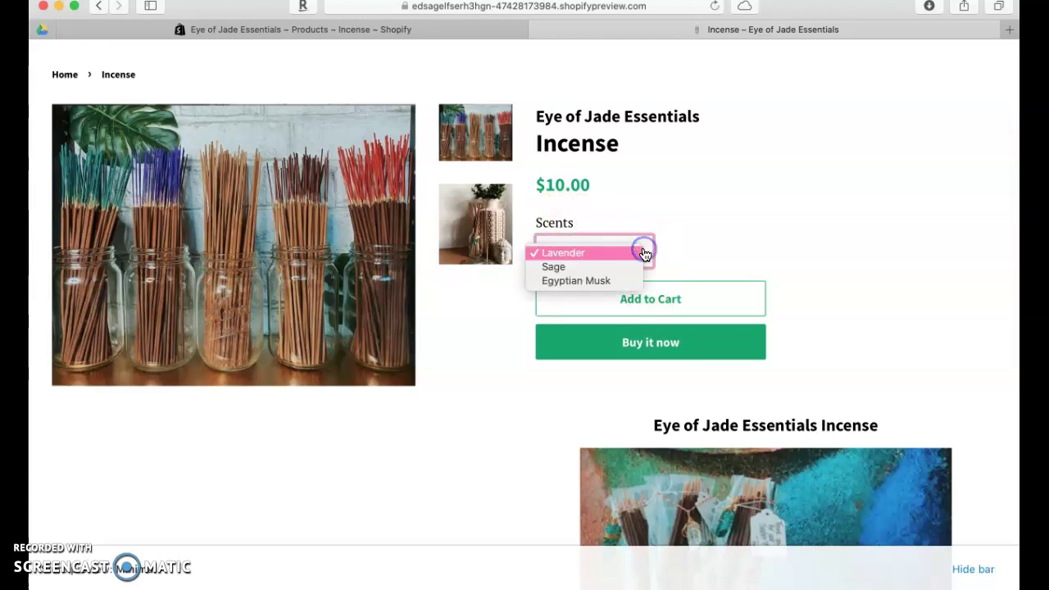
pyautogui.click(598, 266)
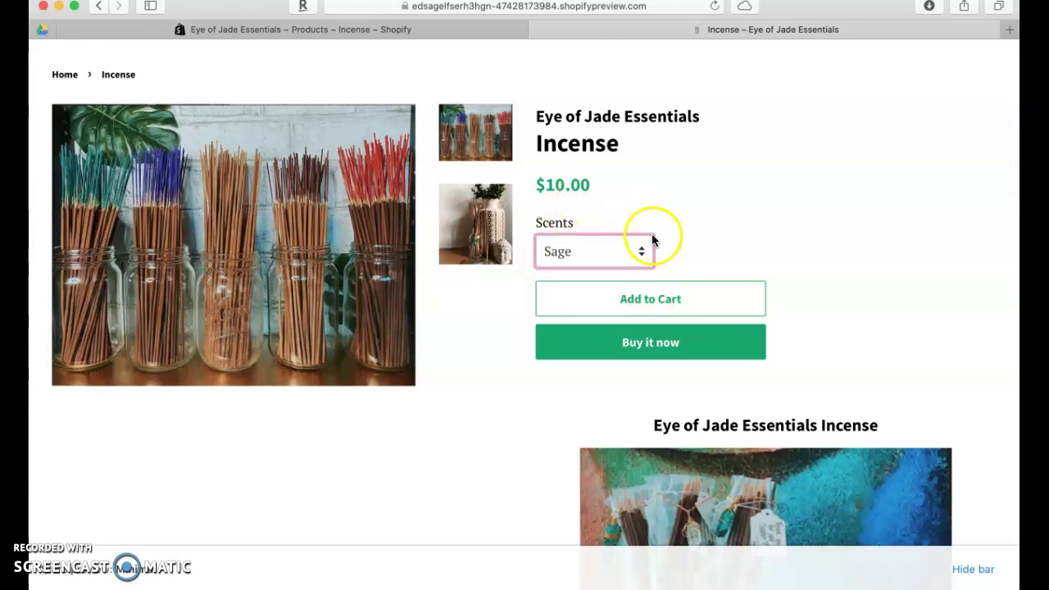
pyautogui.click(644, 255)
pyautogui.click(628, 264)
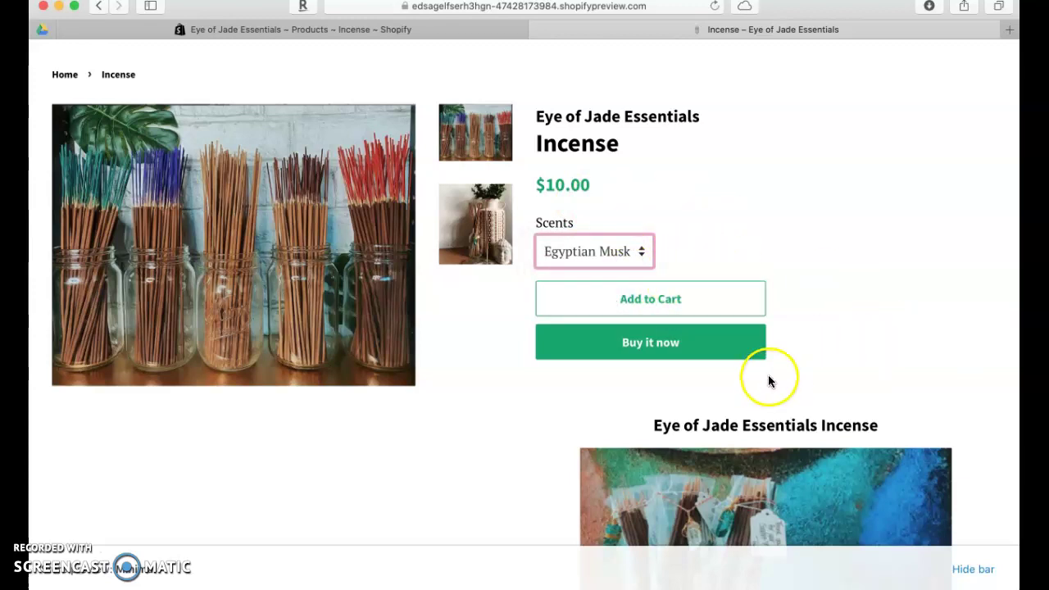
pyautogui.scroll(-1, 606, 396)
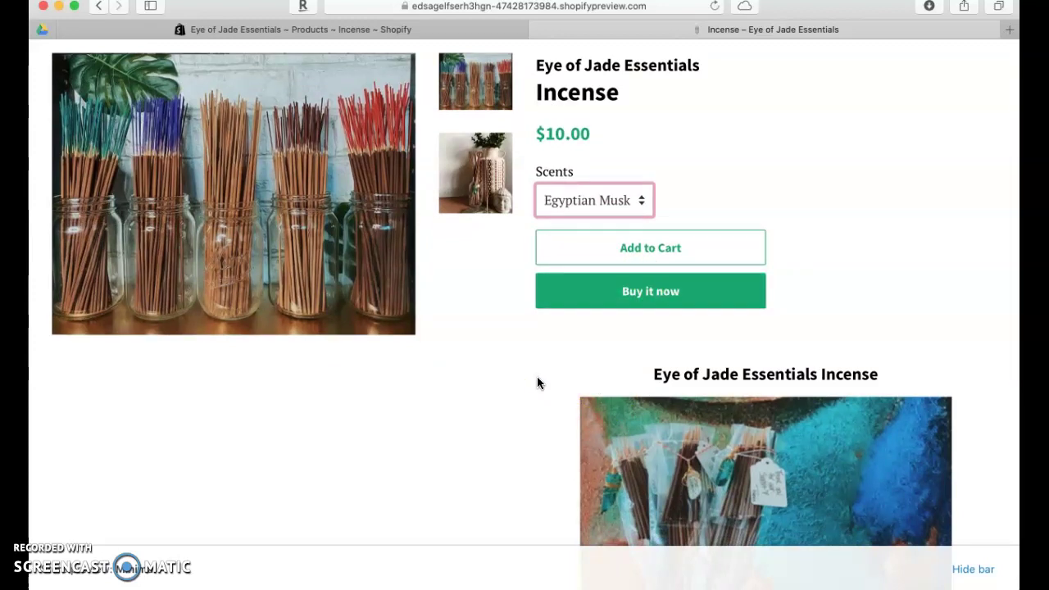
# Scroll through the storefront description and footer, then show all open Safari tabs
pyautogui.scroll(-3, 541, 360)
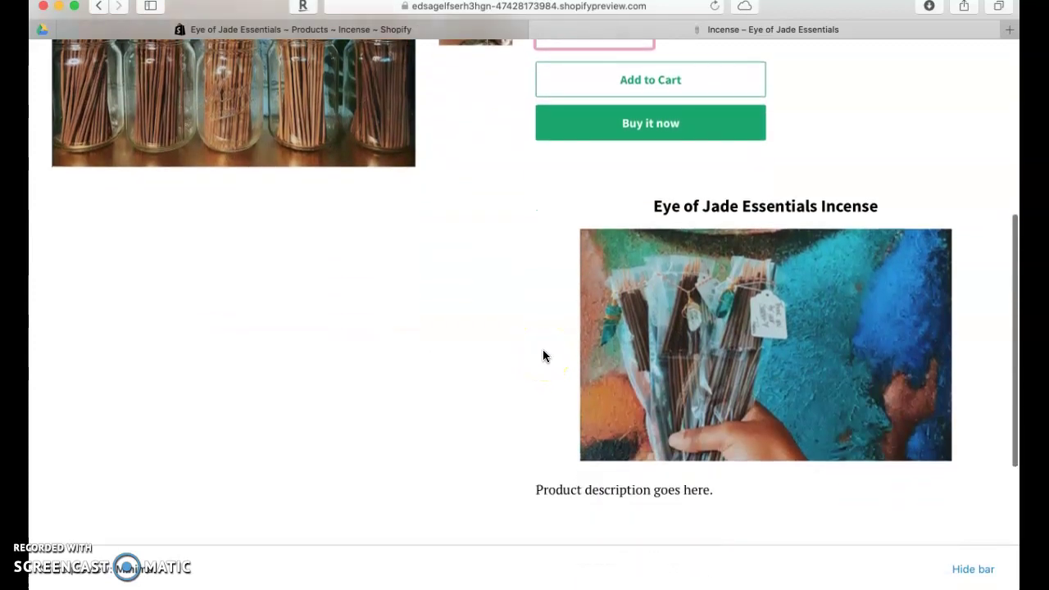
pyautogui.scroll(3, 788, 225)
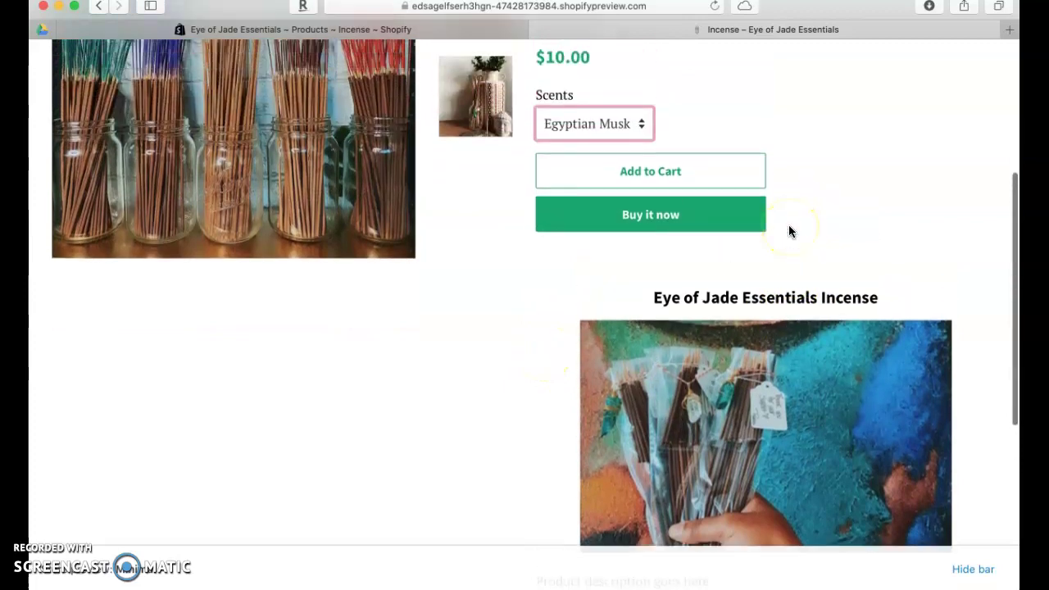
pyautogui.scroll(-2, 788, 224)
pyautogui.scroll(-1, 789, 231)
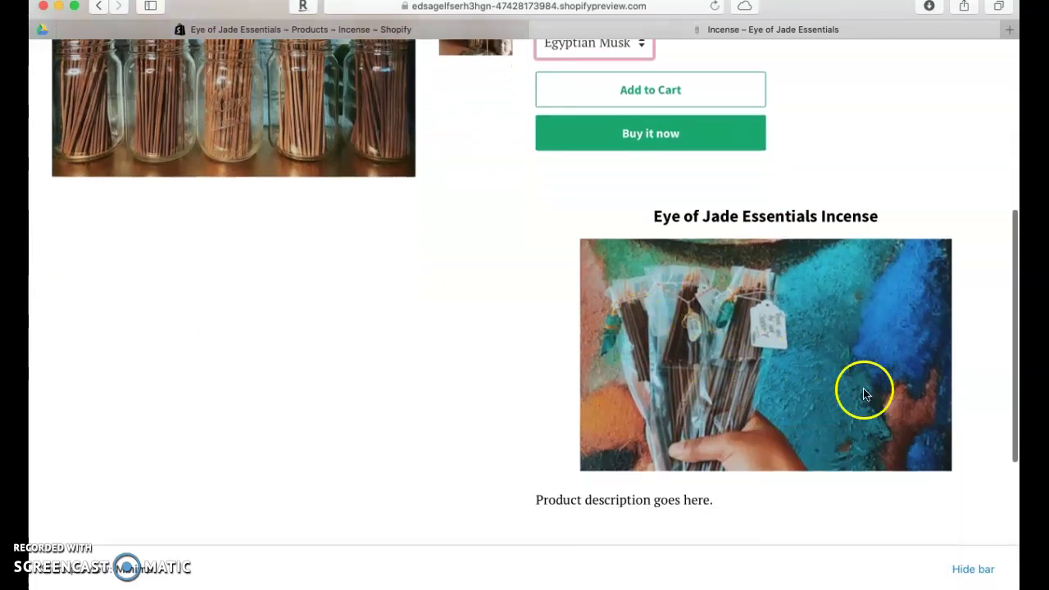
pyautogui.scroll(3, 758, 401)
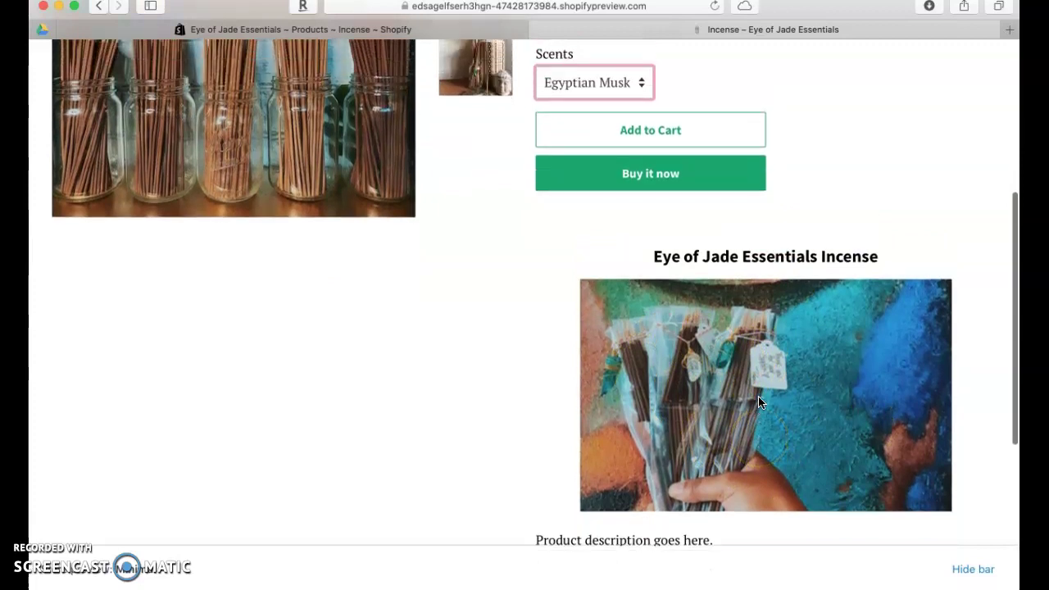
pyautogui.scroll(1, 758, 401)
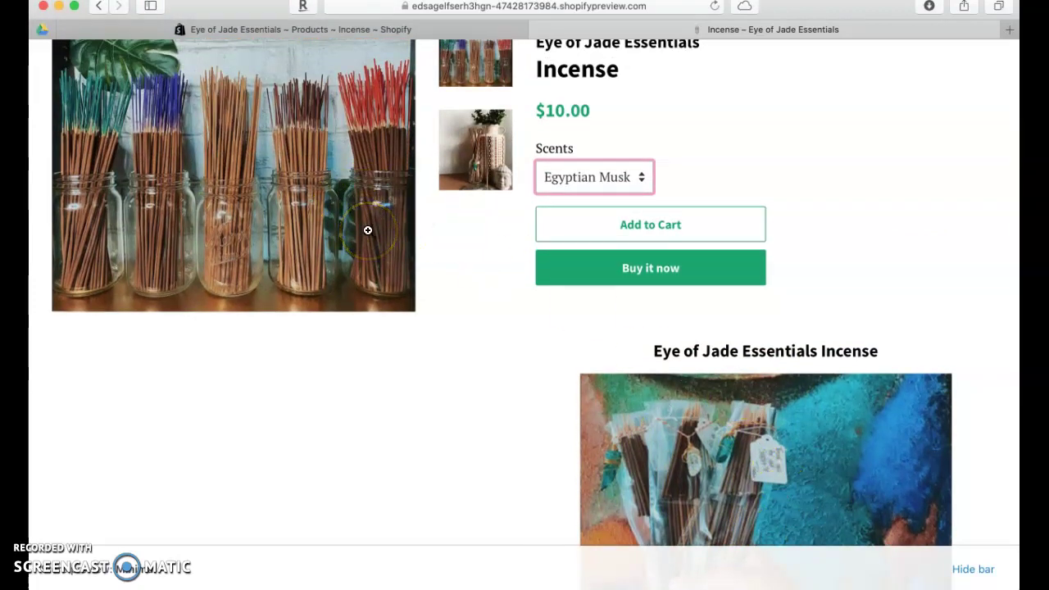
pyautogui.scroll(-3, 417, 310)
pyautogui.scroll(-3, 766, 344)
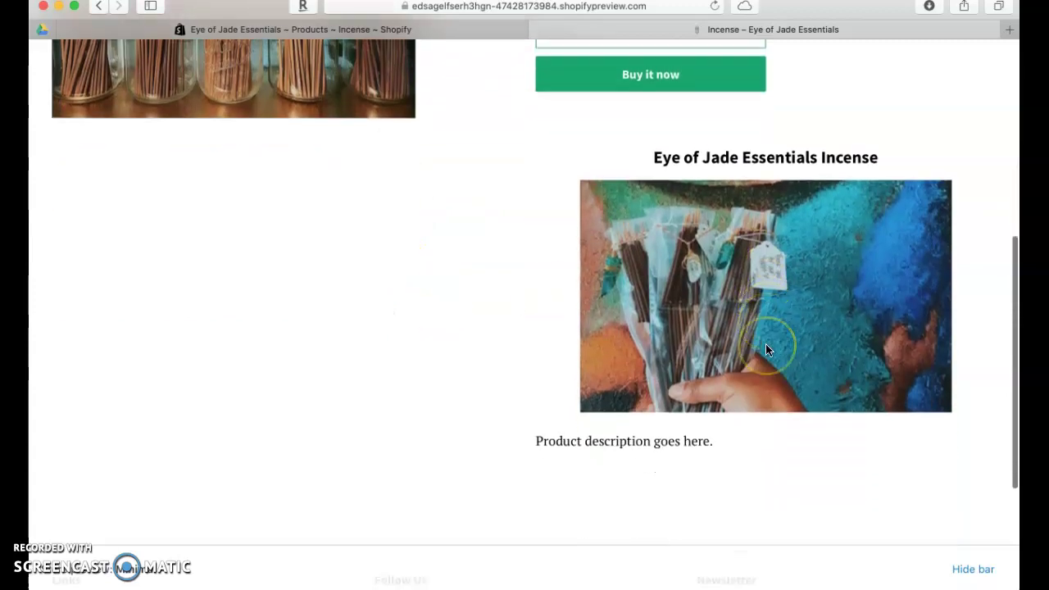
pyautogui.scroll(-2, 636, 391)
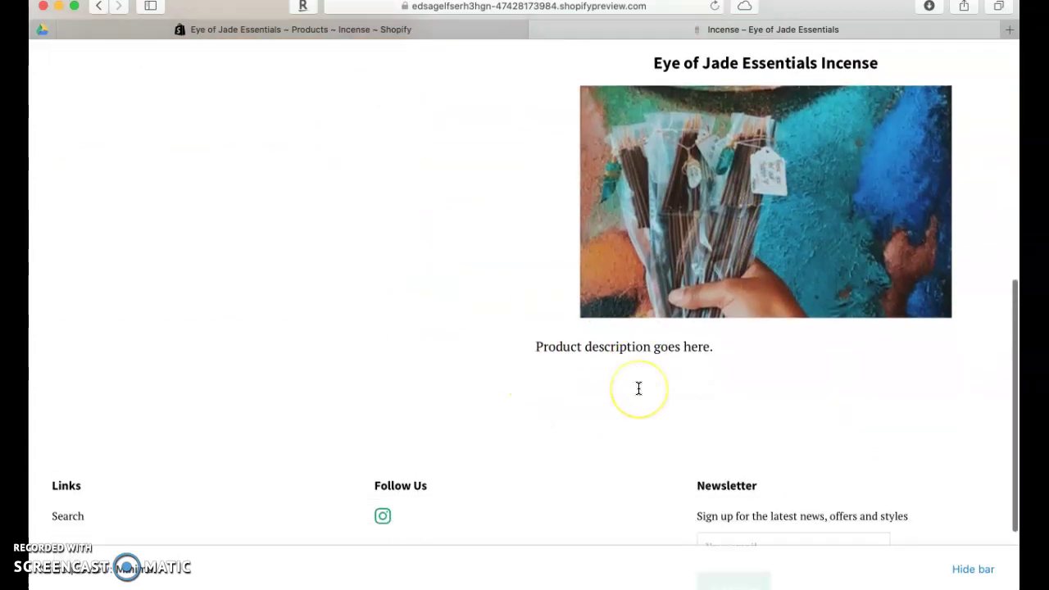
pyautogui.press('super+shift+backslash')
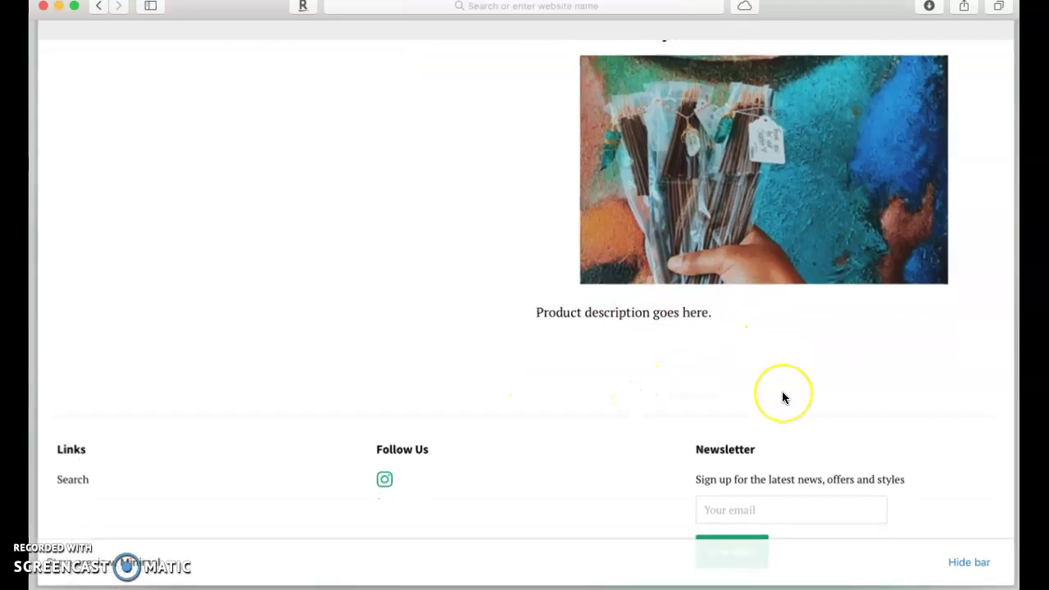
# Close the Incense storefront preview tab, leaving the saved Incense product with its 'Created Incense' confirmation
pyautogui.click(667, 190)
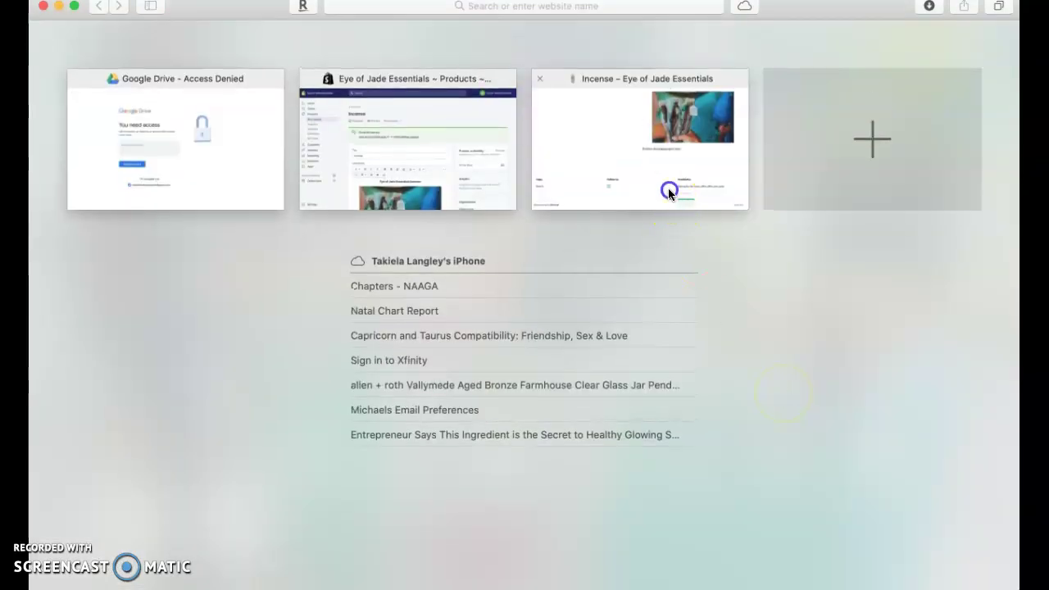
pyautogui.scroll(10, 667, 191)
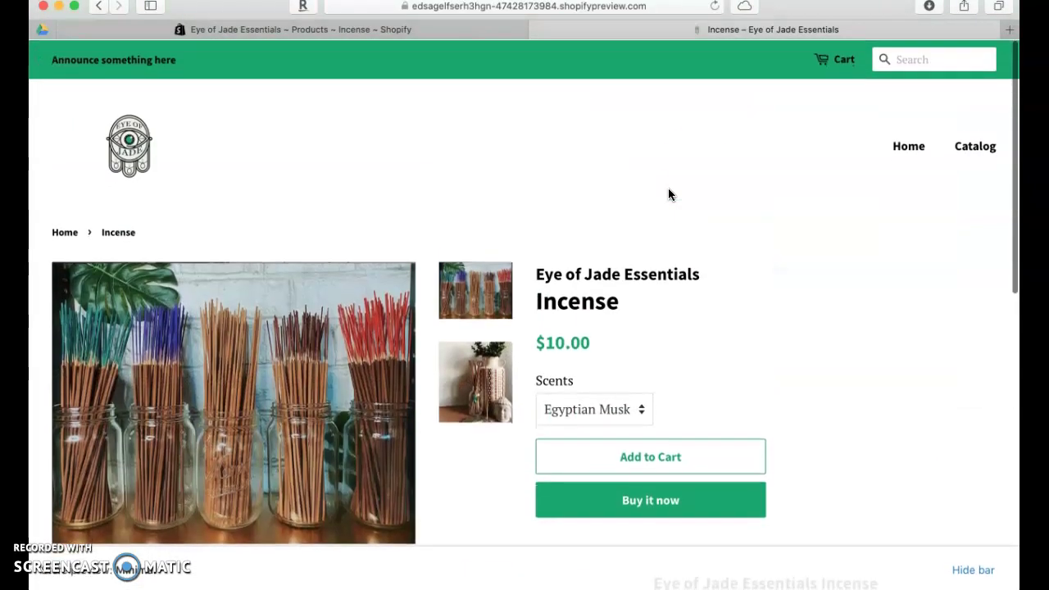
pyautogui.click(694, 144)
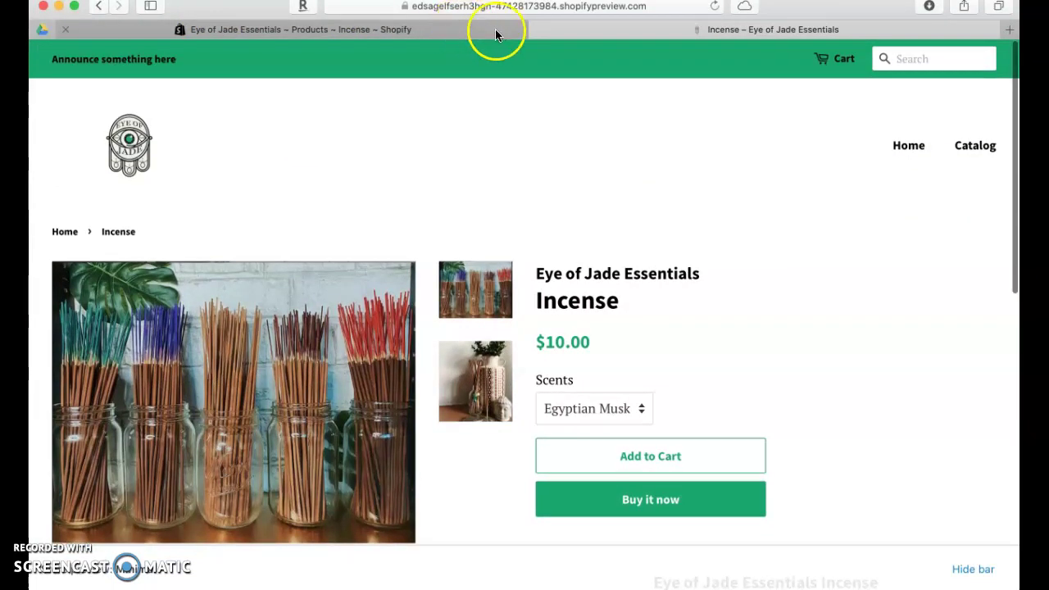
pyautogui.click(539, 30)
pyautogui.scroll(-3, 529, 189)
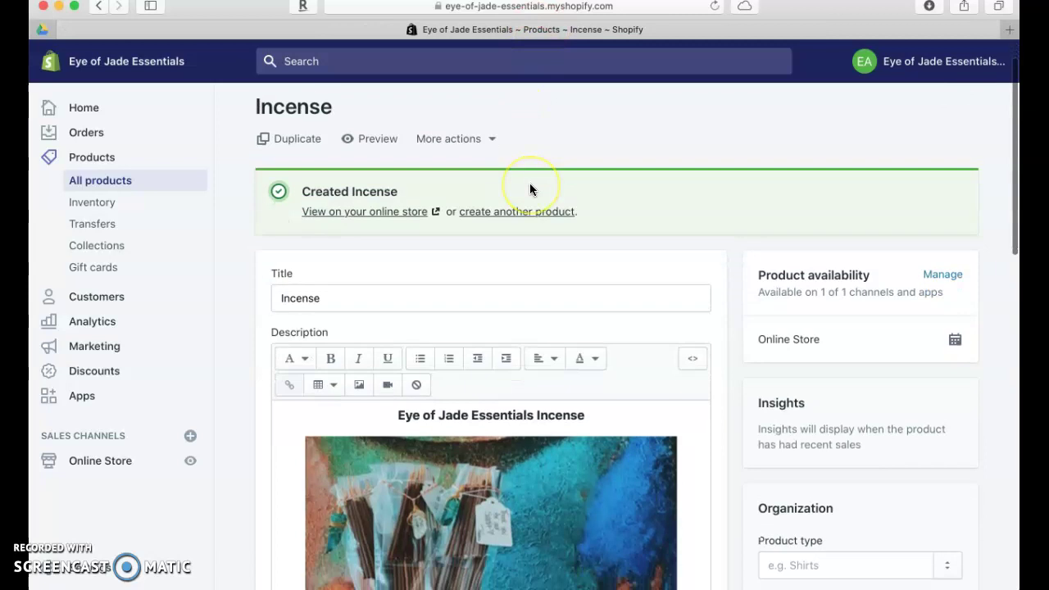
pyautogui.scroll(4, 529, 189)
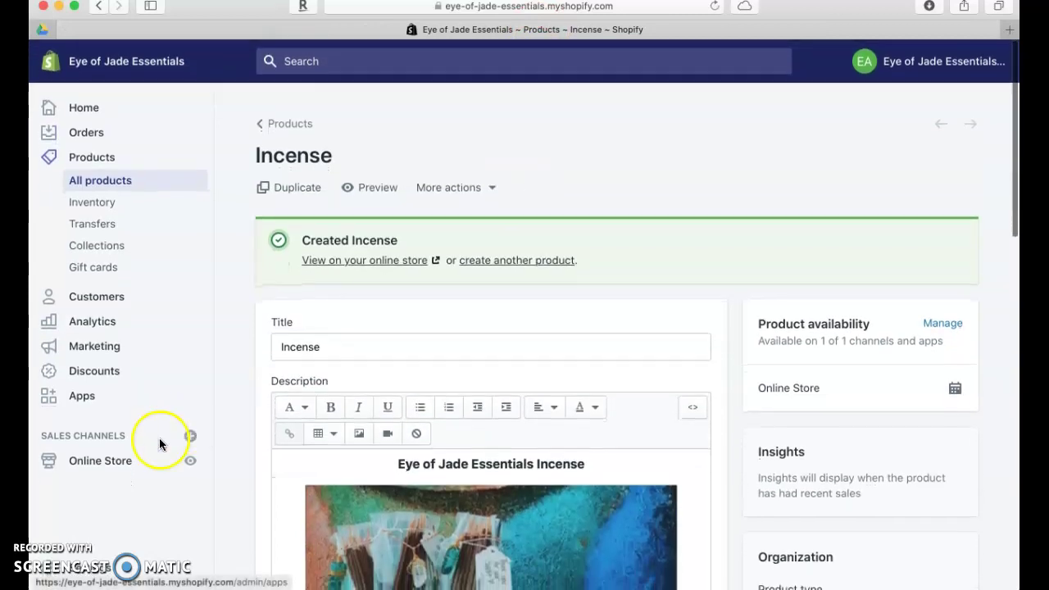